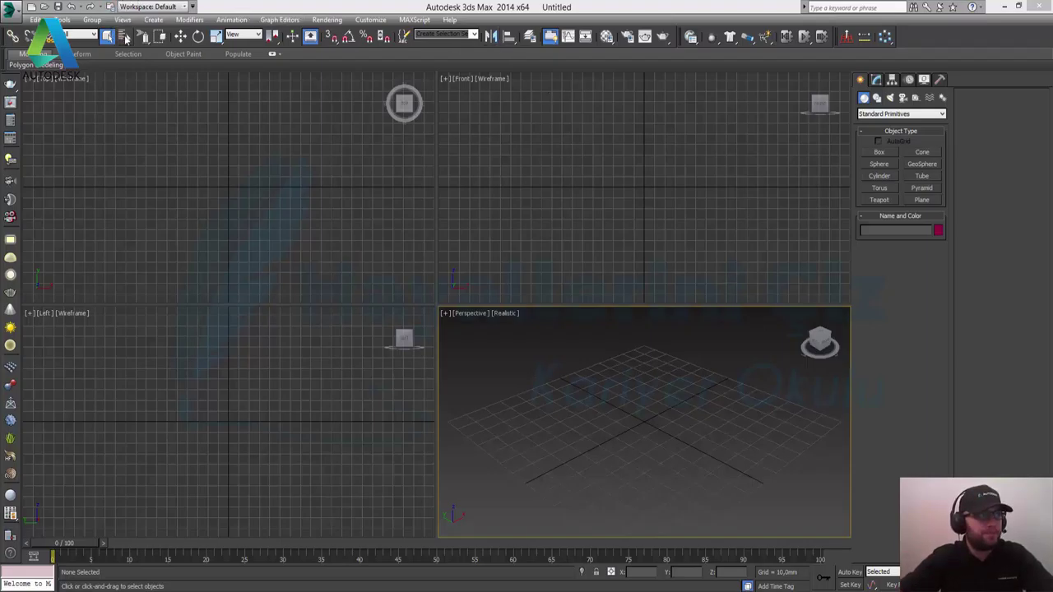
Step: Try rectangular, circular and freeform selection regions in the empty front view
{"action": "left_click_drag", "start_coordinate": [144, 42], "coordinate": [139, 53]}
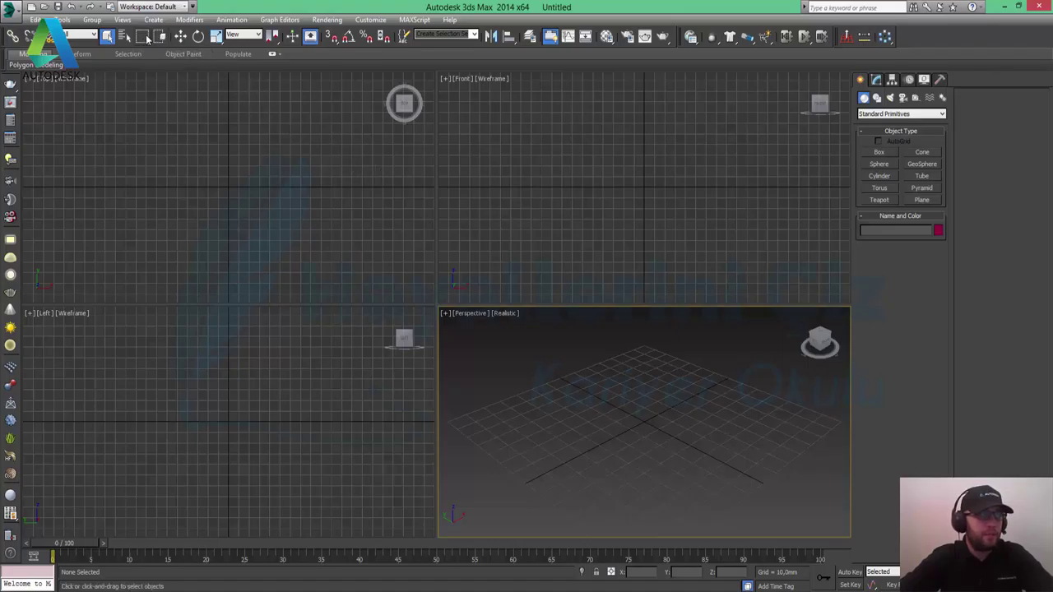
{"action": "mouse_move", "coordinate": [534, 173]}
{"action": "left_mouse_down"}
{"action": "mouse_move", "coordinate": [687, 264]}
{"action": "mouse_move", "coordinate": [561, 170]}
{"action": "left_mouse_up"}
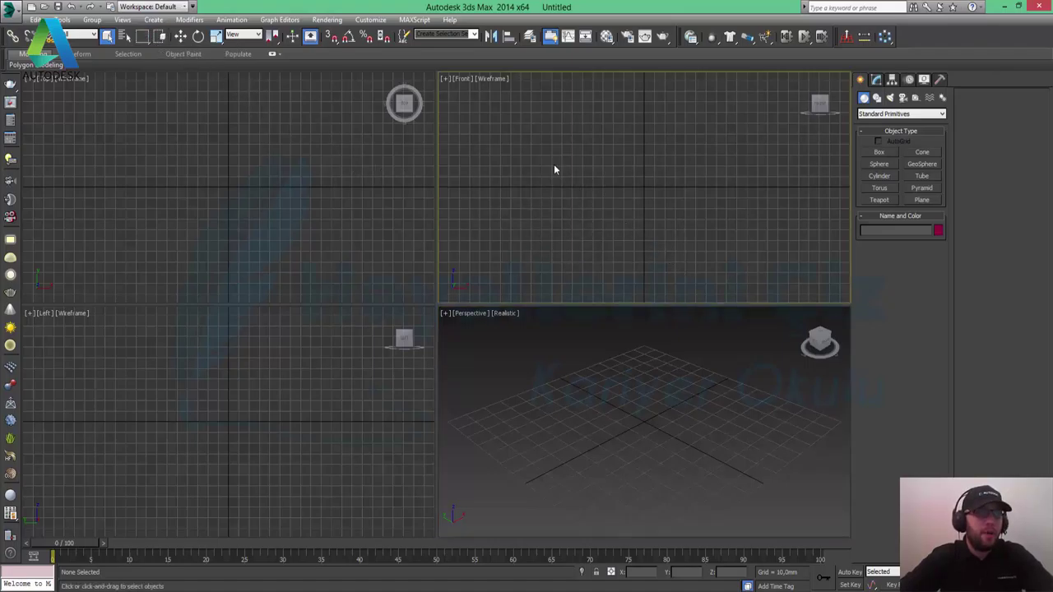
{"action": "left_click_drag", "start_coordinate": [143, 36], "coordinate": [143, 106]}
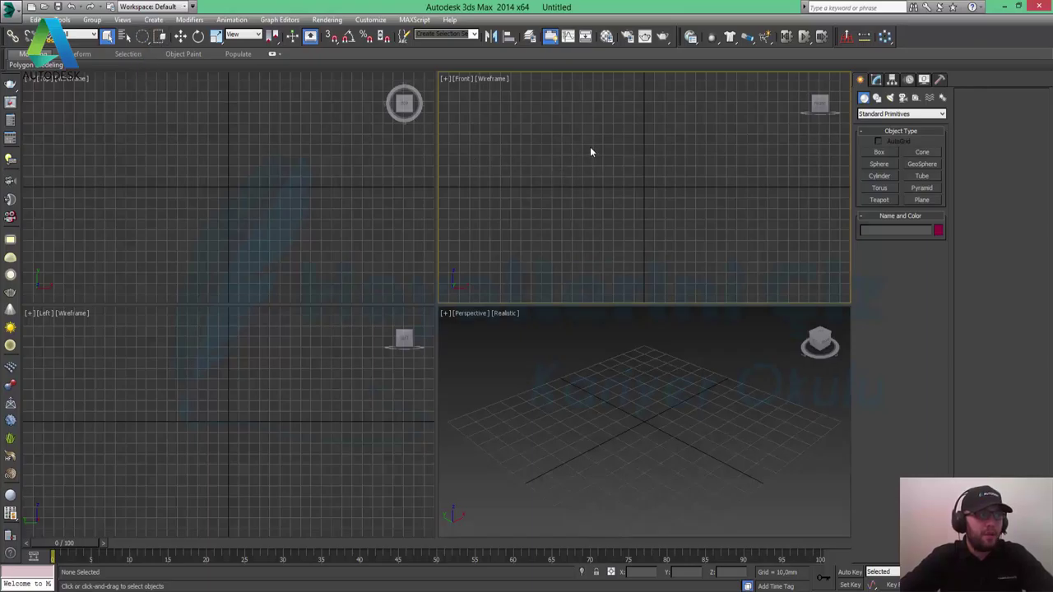
{"action": "left_click_drag", "start_coordinate": [590, 152], "coordinate": [647, 205]}
{"action": "left_click_drag", "start_coordinate": [141, 42], "coordinate": [143, 88]}
{"action": "left_click_drag", "start_coordinate": [574, 150], "coordinate": [606, 197]}
{"action": "left_click_drag", "start_coordinate": [527, 129], "coordinate": [589, 117]}
{"action": "left_click_drag", "start_coordinate": [630, 145], "coordinate": [639, 206]}
{"action": "left_click_drag", "start_coordinate": [568, 167], "coordinate": [565, 156]}
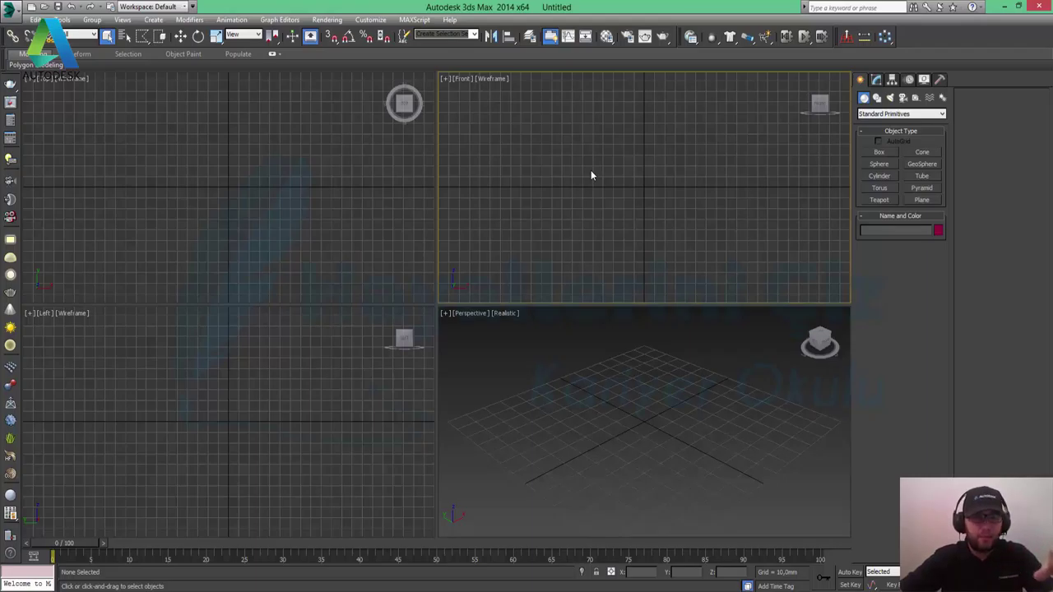
Step: Switch to lasso region selection and draw a lasso loop in the front view
{"action": "left_click", "coordinate": [142, 37]}
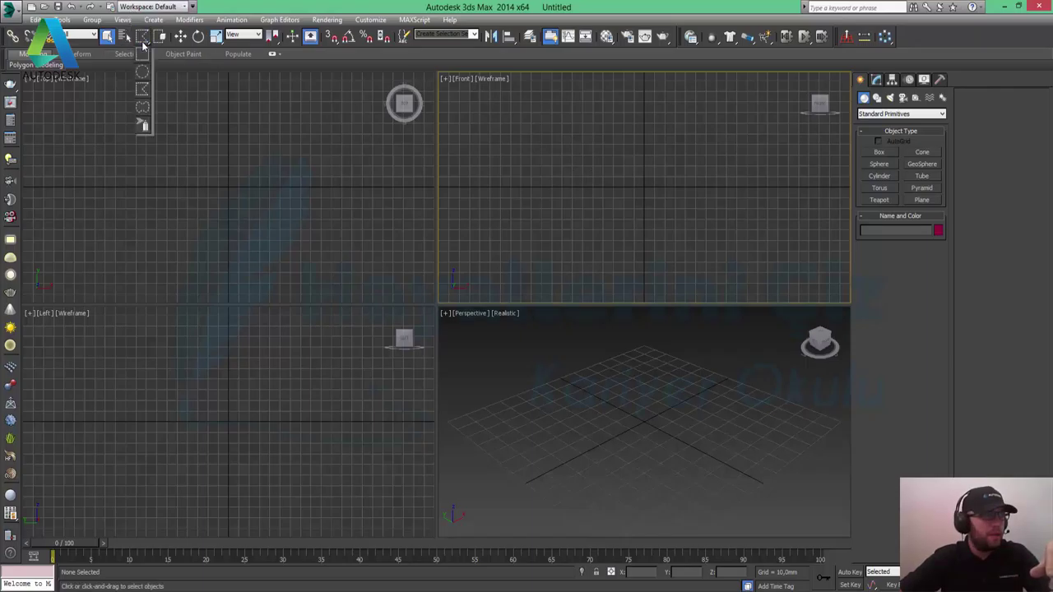
{"action": "left_click_drag", "start_coordinate": [143, 45], "coordinate": [145, 107]}
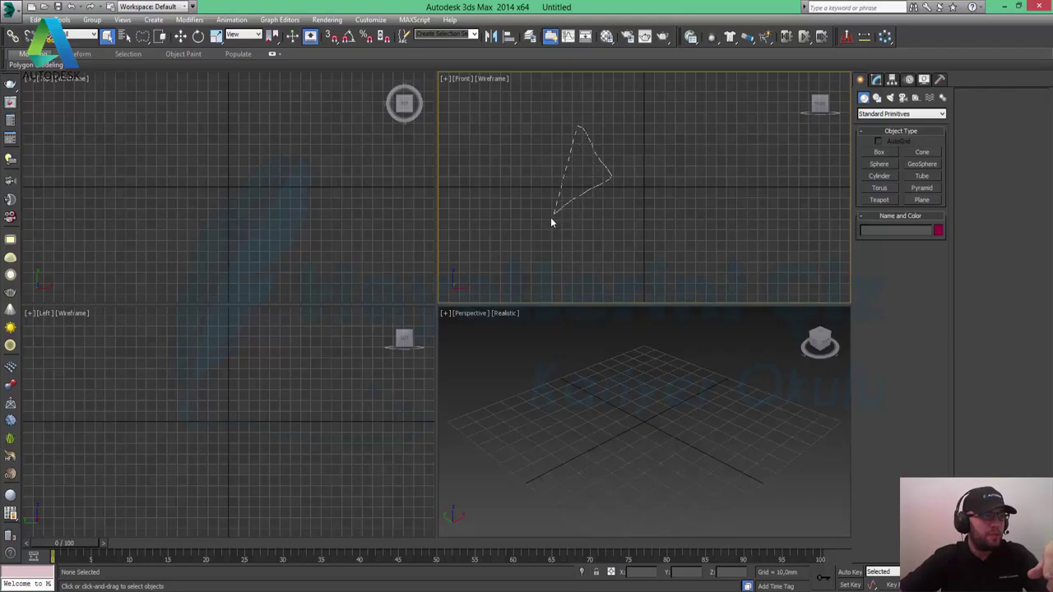
{"action": "left_click_drag", "start_coordinate": [551, 222], "coordinate": [507, 178]}
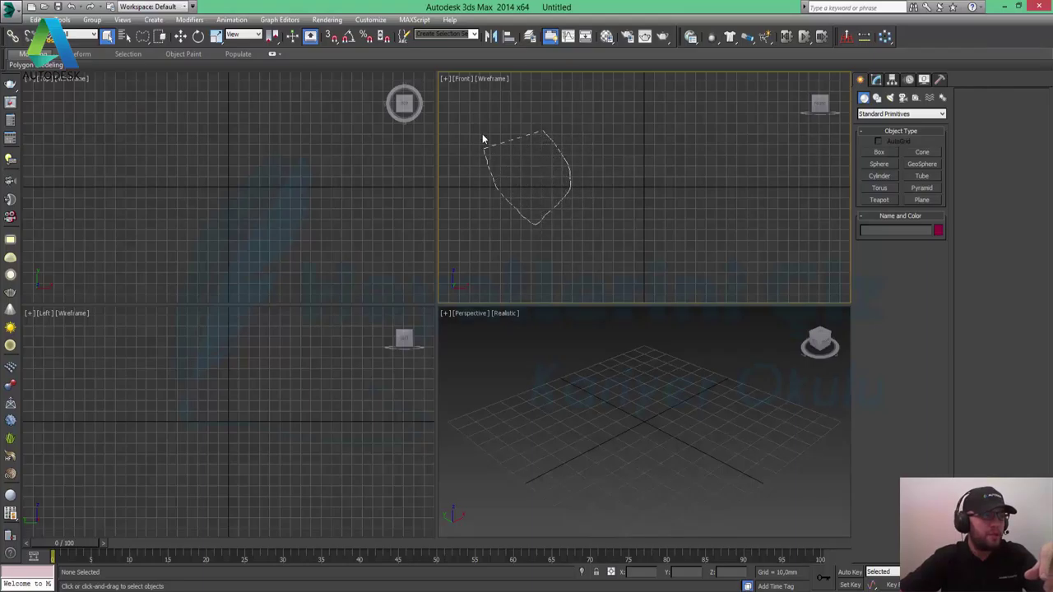
{"action": "left_click_drag", "start_coordinate": [645, 146], "coordinate": [650, 161]}
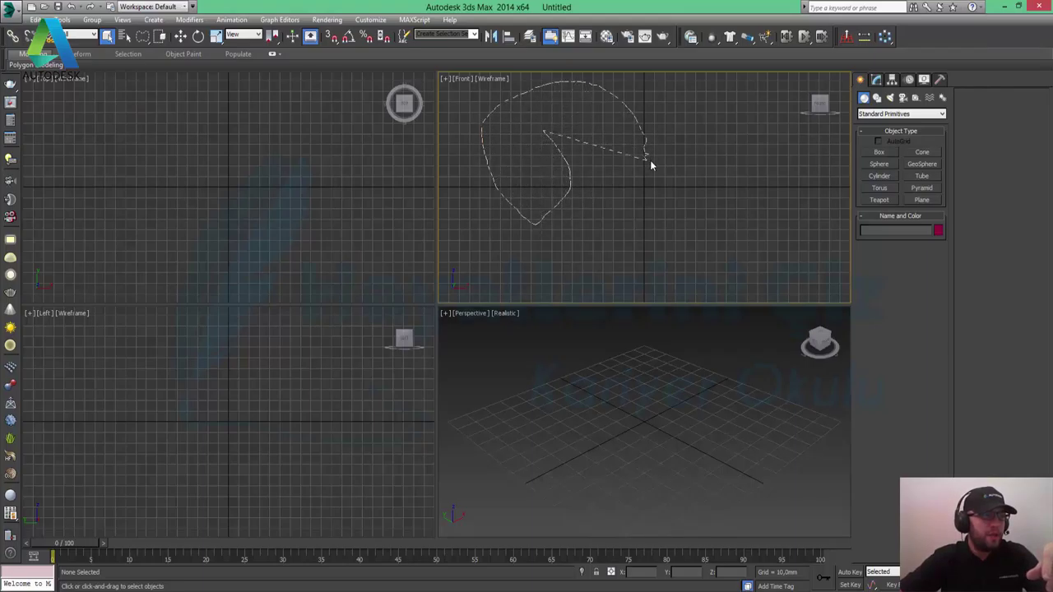
{"action": "left_click_drag", "start_coordinate": [644, 278], "coordinate": [611, 285]}
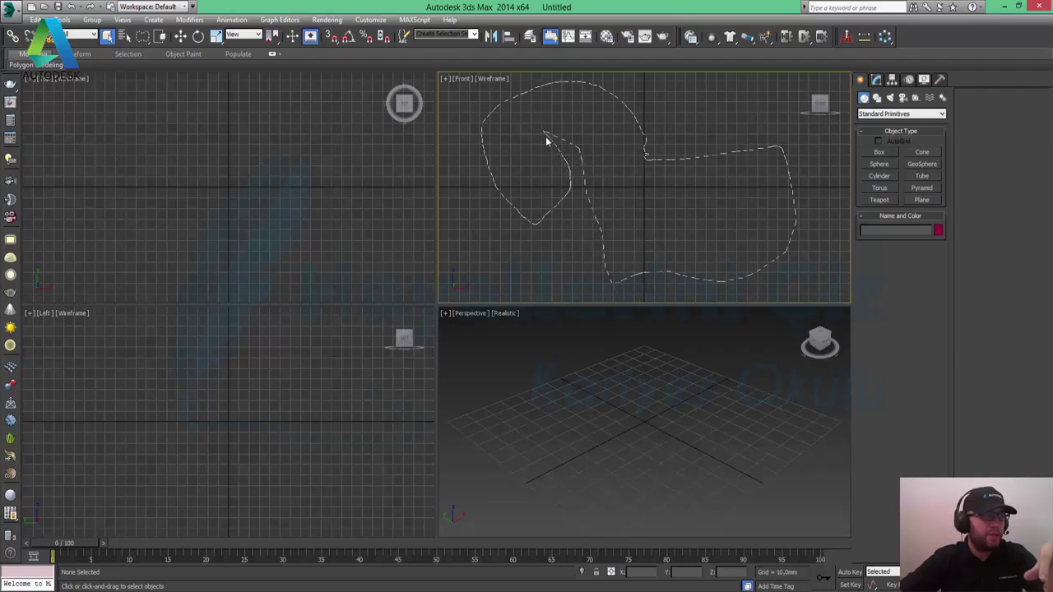
{"action": "left_click_drag", "start_coordinate": [546, 141], "coordinate": [543, 133]}
{"action": "left_click_drag", "start_coordinate": [143, 36], "coordinate": [142, 106]}
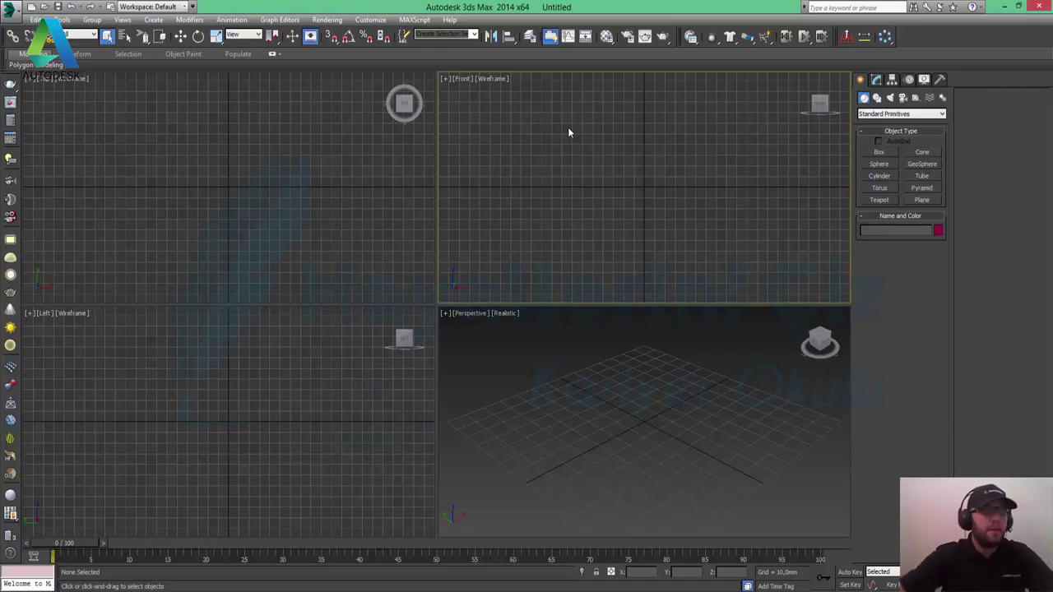
Step: Maximize the Top viewport with Alt+W and zoom out to make room
{"action": "left_click", "coordinate": [214, 161]}
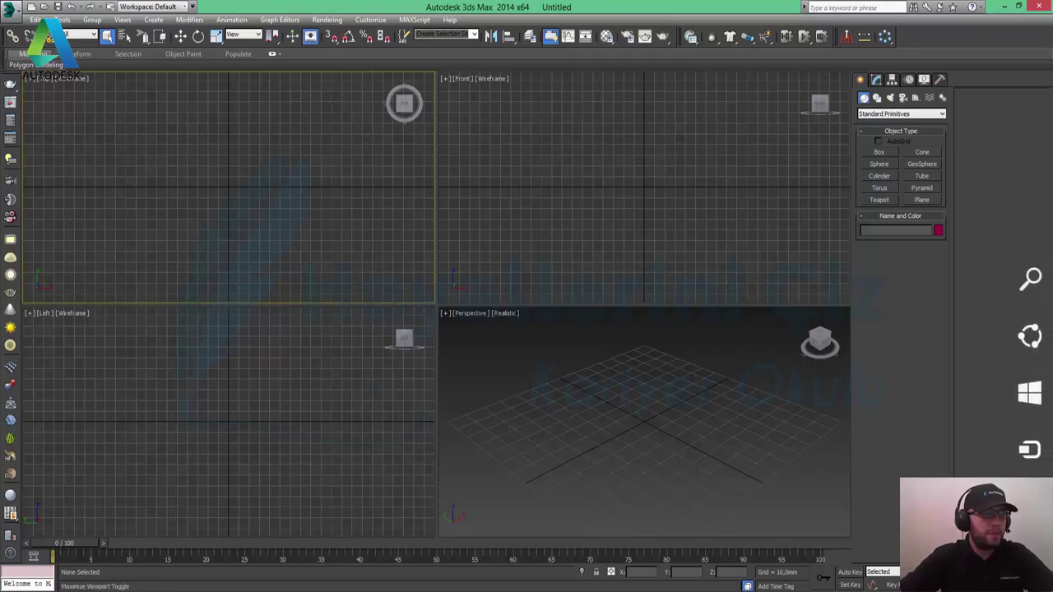
{"action": "key", "text": "alt+w"}
{"action": "scroll", "coordinate": [514, 194], "scroll_direction": "down", "scroll_amount": 3}
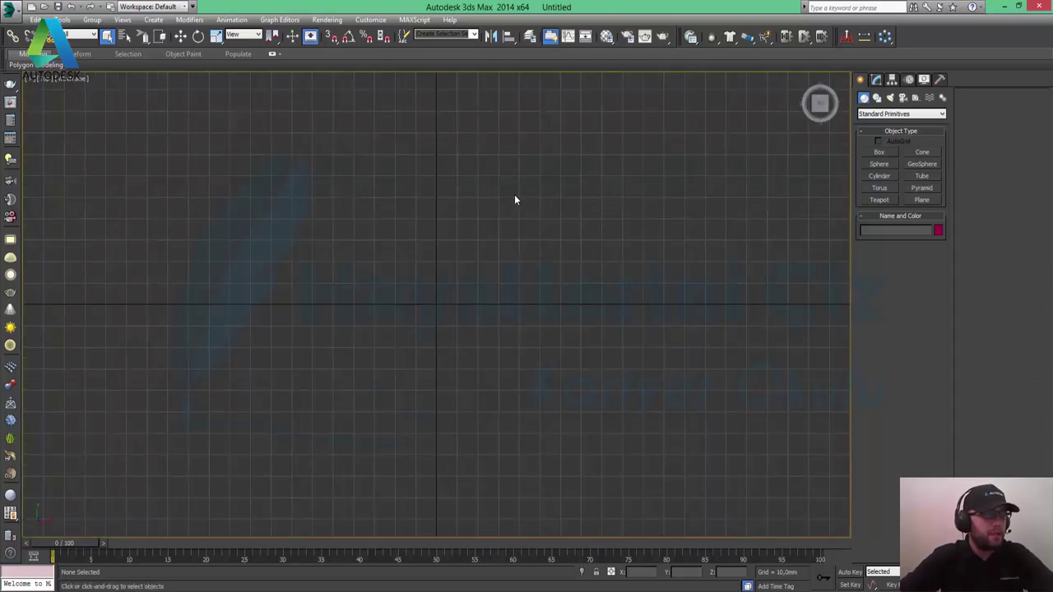
{"action": "scroll", "coordinate": [546, 201], "scroll_direction": "down", "scroll_amount": 2}
{"action": "mouse_move", "coordinate": [609, 251]}
{"action": "middle_mouse_down"}
{"action": "mouse_move", "coordinate": [590, 331]}
{"action": "mouse_move", "coordinate": [625, 335]}
{"action": "middle_mouse_up"}
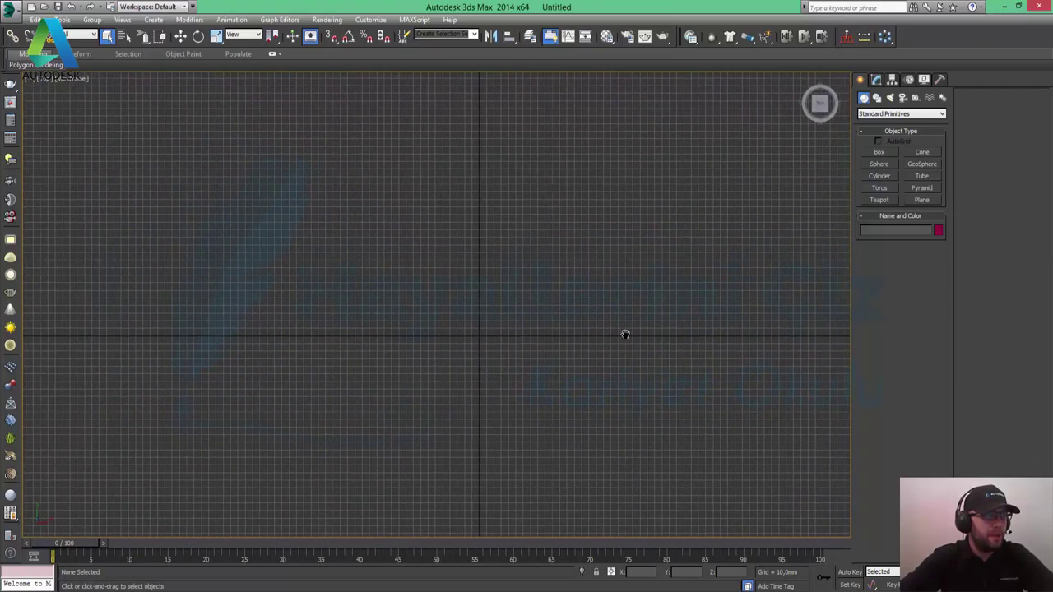
Step: Draw a box, a sphere beside it and a cylinder below the sphere
{"action": "left_click", "coordinate": [879, 153]}
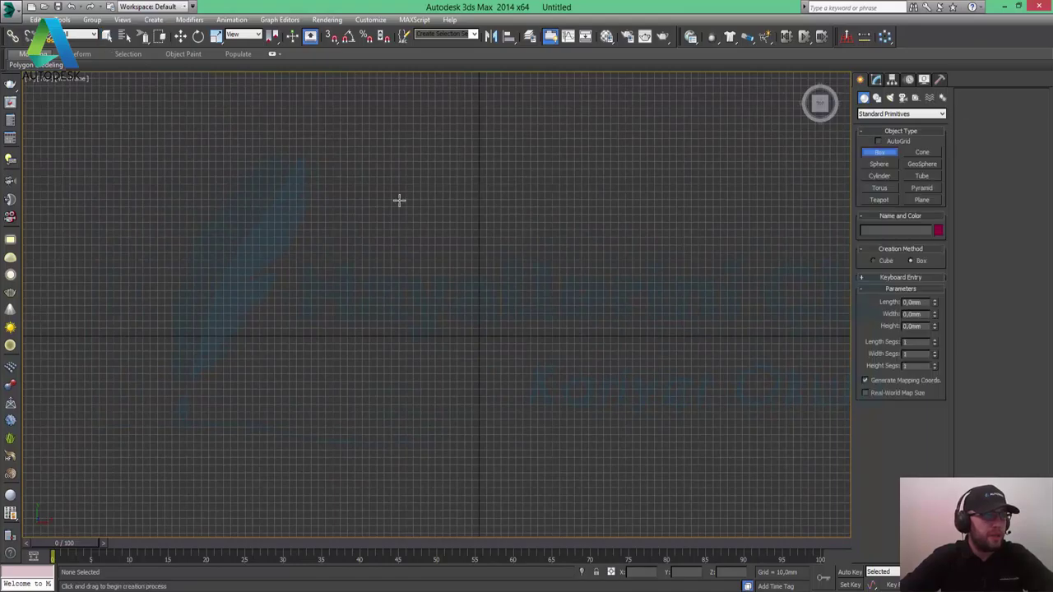
{"action": "left_click_drag", "start_coordinate": [129, 142], "coordinate": [252, 259]}
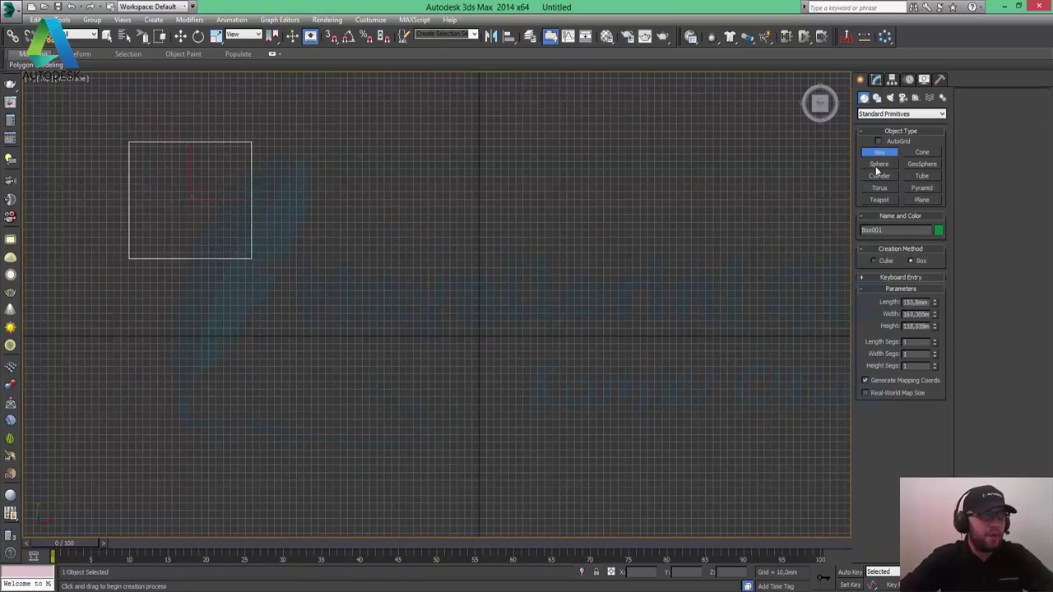
{"action": "left_click", "coordinate": [879, 165]}
{"action": "left_click_drag", "start_coordinate": [361, 173], "coordinate": [415, 218]}
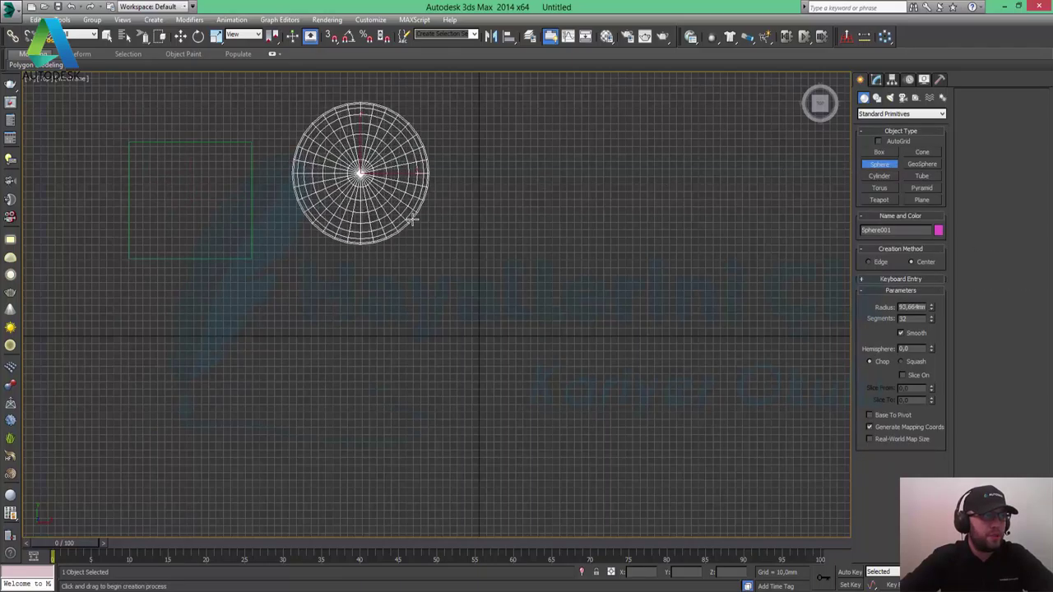
{"action": "left_click", "coordinate": [879, 176]}
{"action": "left_click_drag", "start_coordinate": [315, 294], "coordinate": [356, 325]}
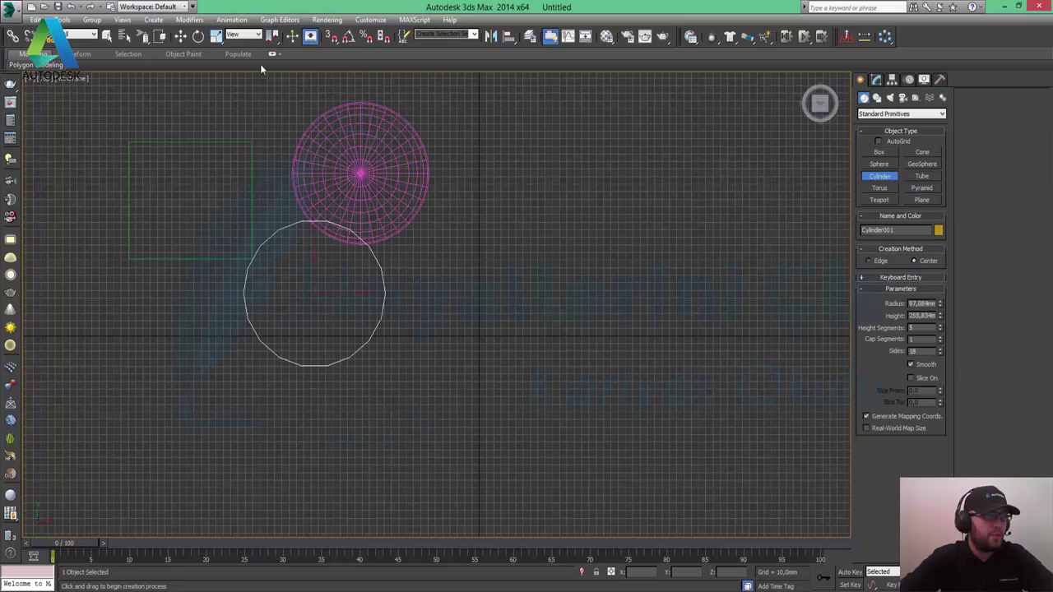
Step: Move the cylinder down and right and the sphere right, then restore four viewports
{"action": "left_click", "coordinate": [178, 36]}
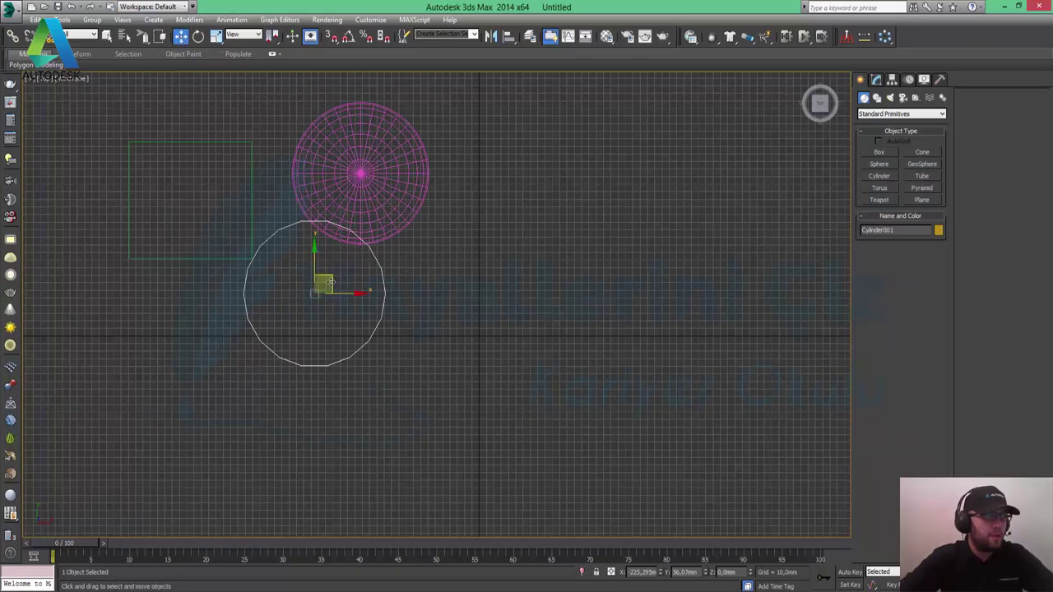
{"action": "left_click_drag", "start_coordinate": [329, 282], "coordinate": [332, 394]}
{"action": "left_click", "coordinate": [378, 157]}
{"action": "mouse_move", "coordinate": [406, 162]}
{"action": "left_mouse_down"}
{"action": "mouse_move", "coordinate": [500, 164]}
{"action": "mouse_move", "coordinate": [558, 142]}
{"action": "left_mouse_up"}
{"action": "left_click", "coordinate": [321, 437]}
{"action": "left_click", "coordinate": [339, 401]}
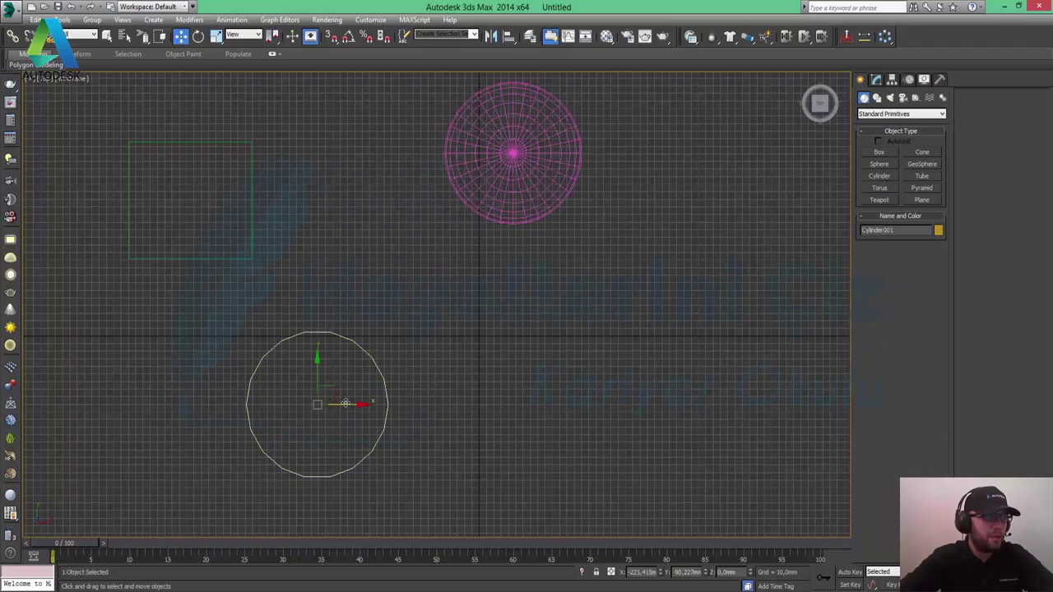
{"action": "left_click_drag", "start_coordinate": [346, 403], "coordinate": [399, 415]}
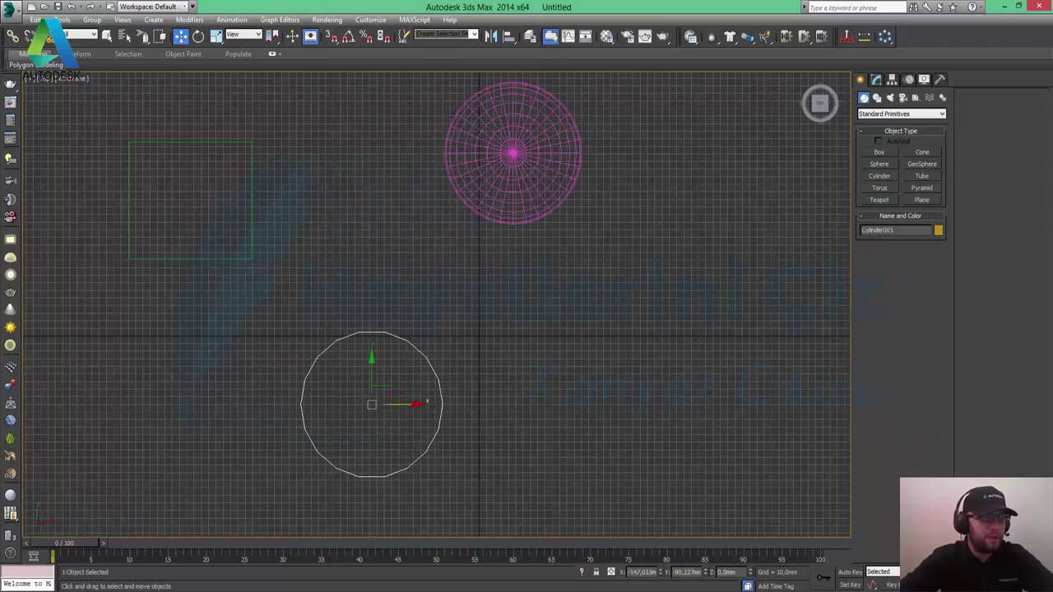
{"action": "key", "text": "alt+w"}
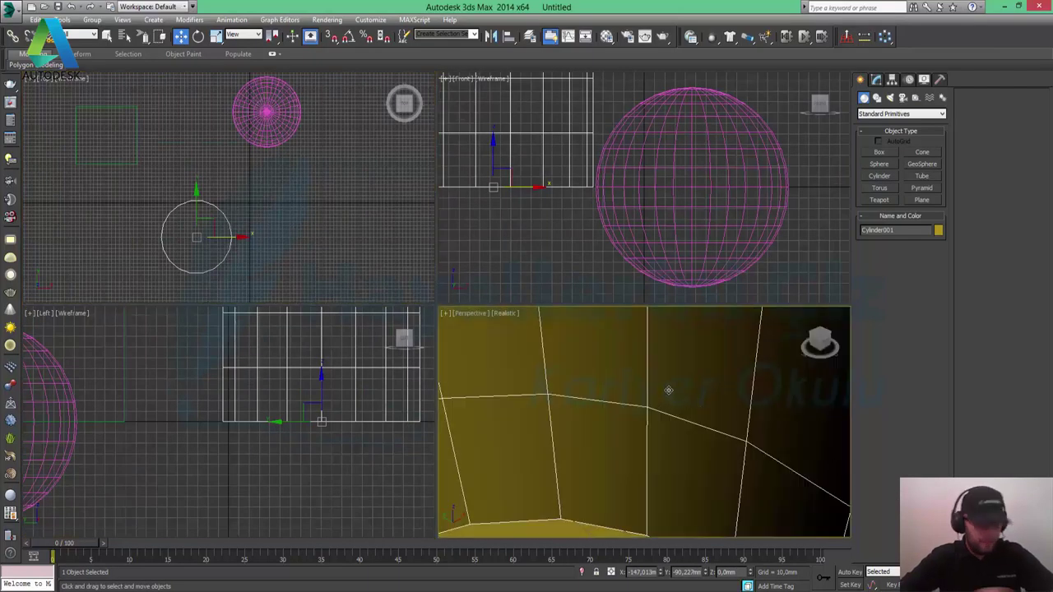
Step: Frame the objects and maximize the Perspective view, zoomed out with the sphere in front
{"action": "key", "text": "z"}
{"action": "middle_click_drag", "start_coordinate": [590, 425], "coordinate": [748, 402], "text": "alt"}
{"action": "left_click", "coordinate": [605, 502]}
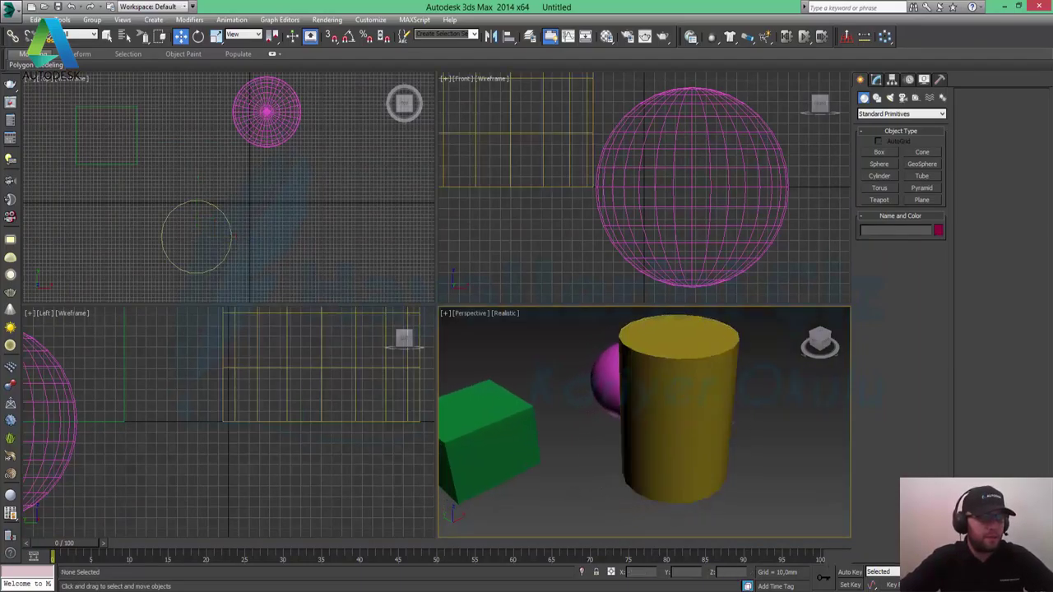
{"action": "key", "text": "alt+w"}
{"action": "key", "text": "alt+z"}
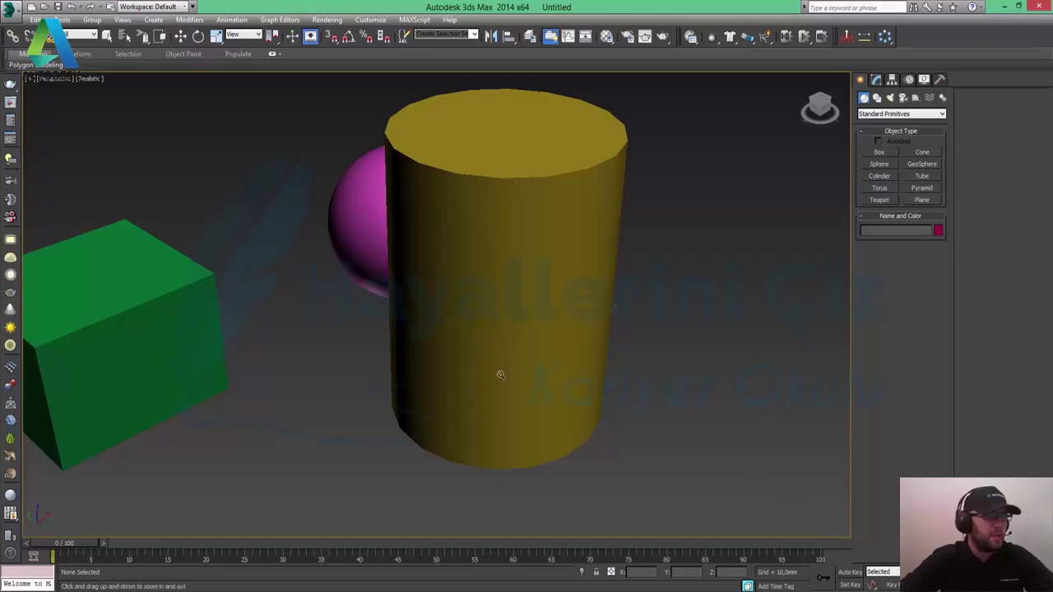
{"action": "left_click_drag", "start_coordinate": [346, 247], "coordinate": [347, 269]}
{"action": "mouse_move", "coordinate": [199, 325]}
{"action": "middle_mouse_down", "text": "alt"}
{"action": "mouse_move", "coordinate": [365, 324]}
{"action": "mouse_move", "coordinate": [343, 327]}
{"action": "mouse_move", "coordinate": [453, 367]}
{"action": "middle_mouse_up", "text": "alt"}
{"action": "middle_click_drag", "start_coordinate": [404, 317], "coordinate": [371, 299]}
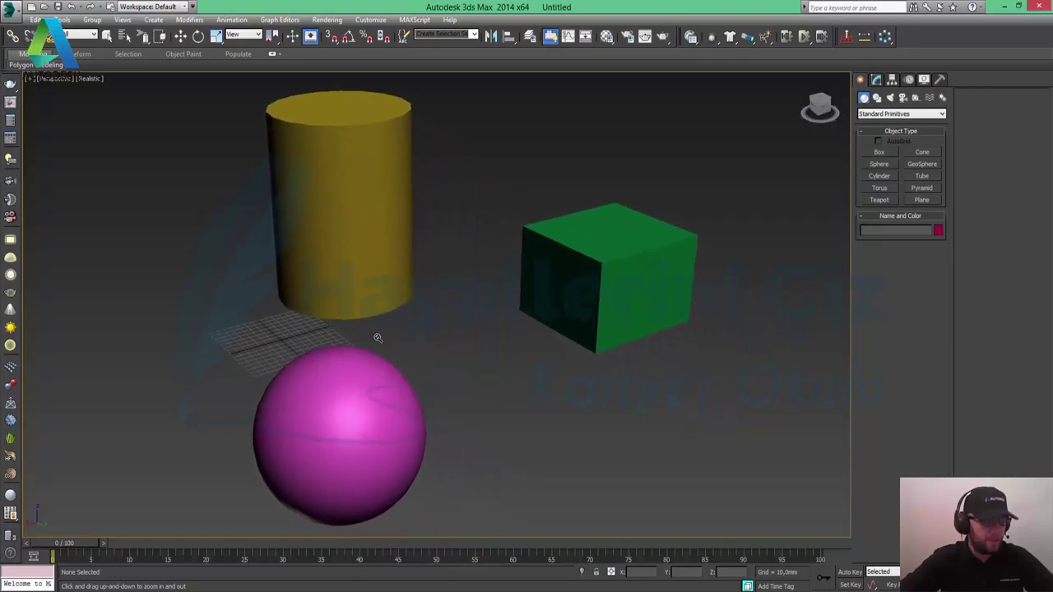
Step: Raise the sphere about 14 mm along its Z axis
{"action": "key", "text": "w"}
{"action": "left_click", "coordinate": [339, 391]}
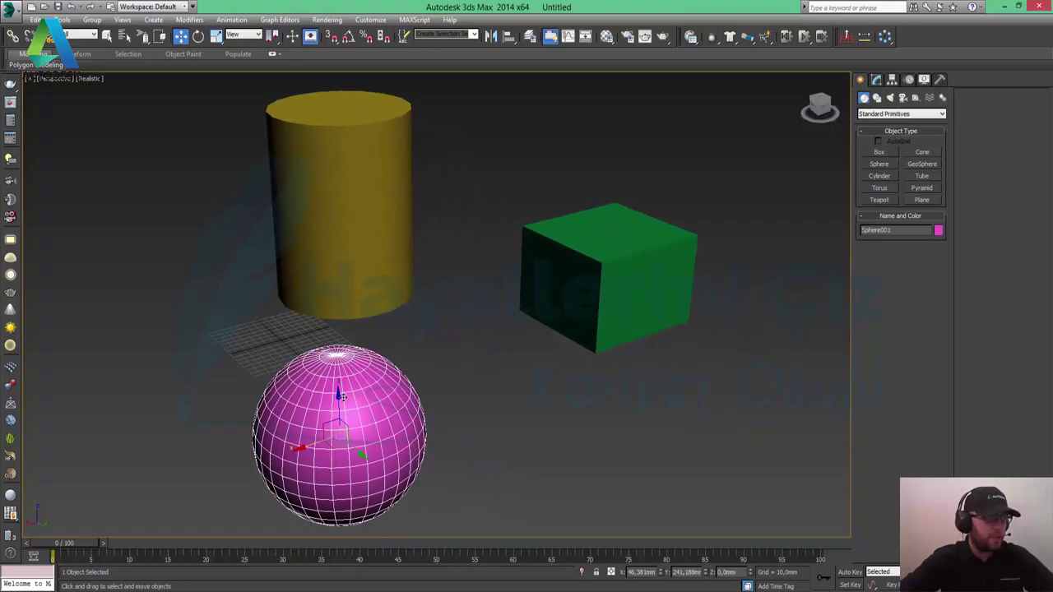
{"action": "left_click_drag", "start_coordinate": [340, 407], "coordinate": [347, 359]}
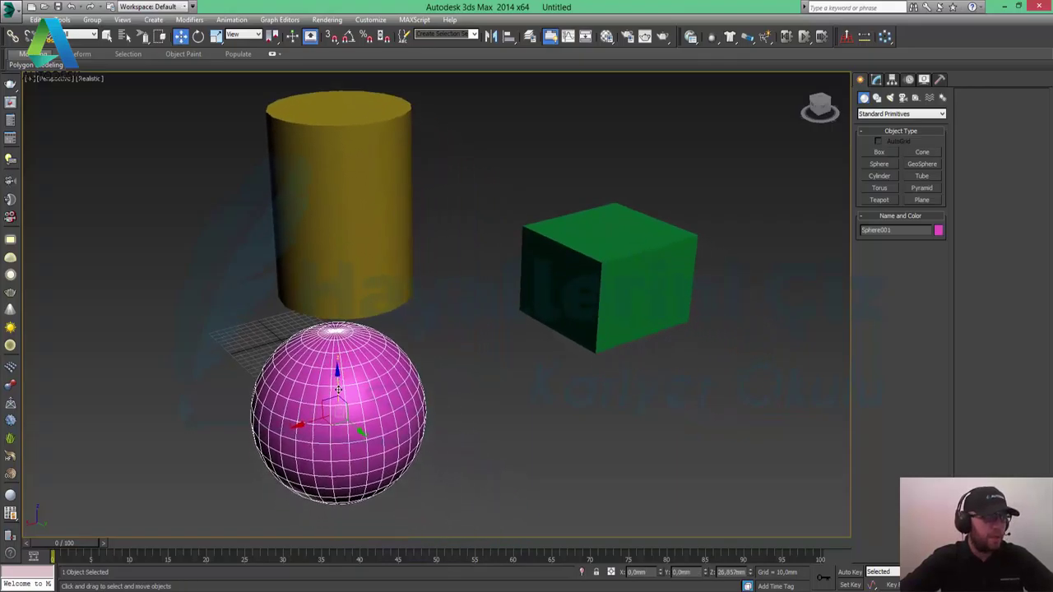
Step: Convert the sphere, box and cylinder each to Editable Poly
{"action": "right_click", "coordinate": [337, 216]}
{"action": "mouse_move", "coordinate": [354, 311]}
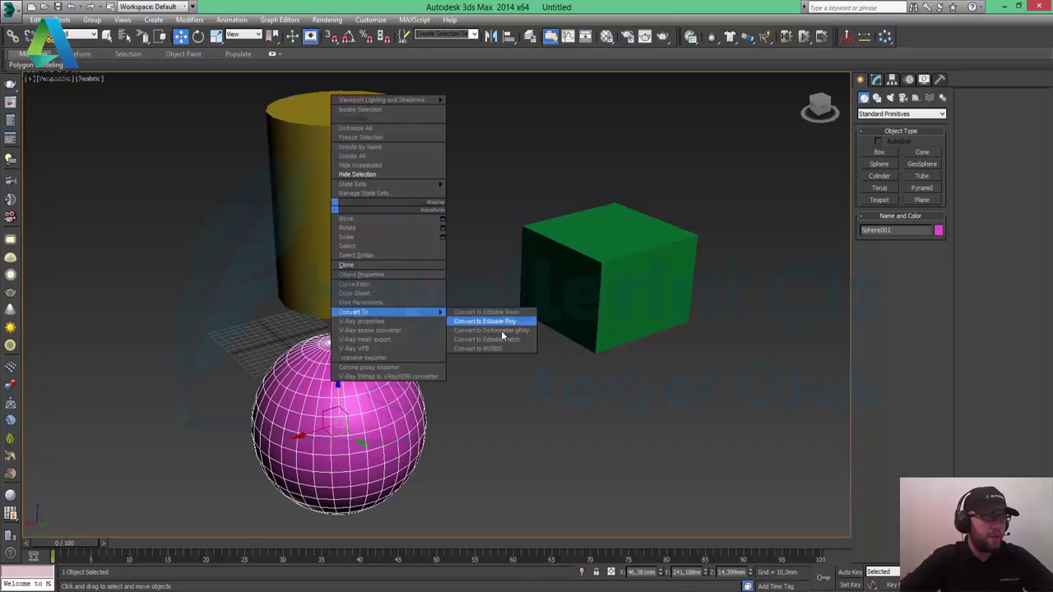
{"action": "left_click", "coordinate": [497, 330]}
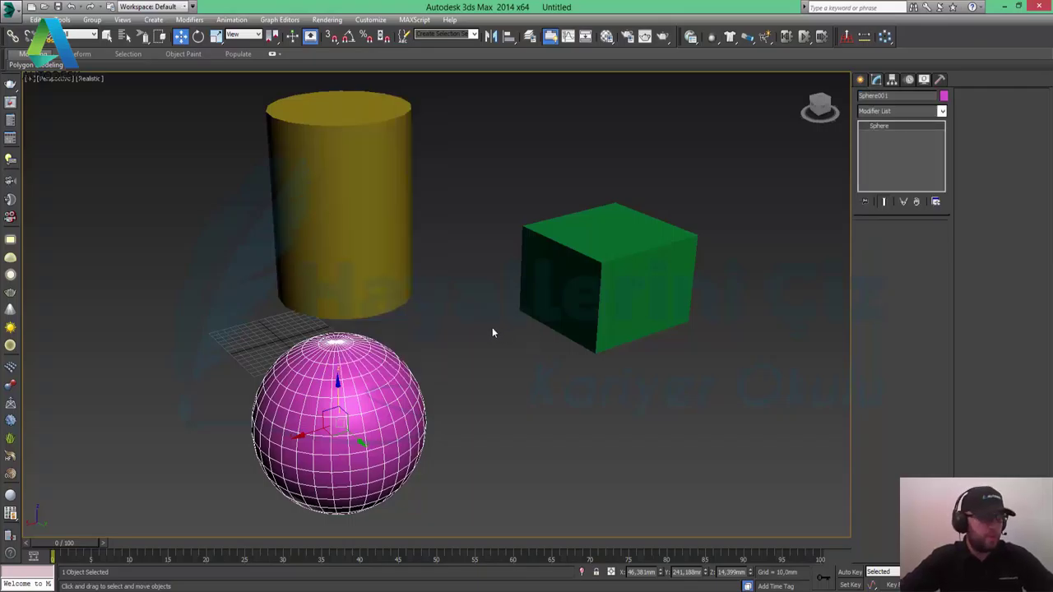
{"action": "right_click", "coordinate": [380, 389]}
{"action": "mouse_move", "coordinate": [403, 496]}
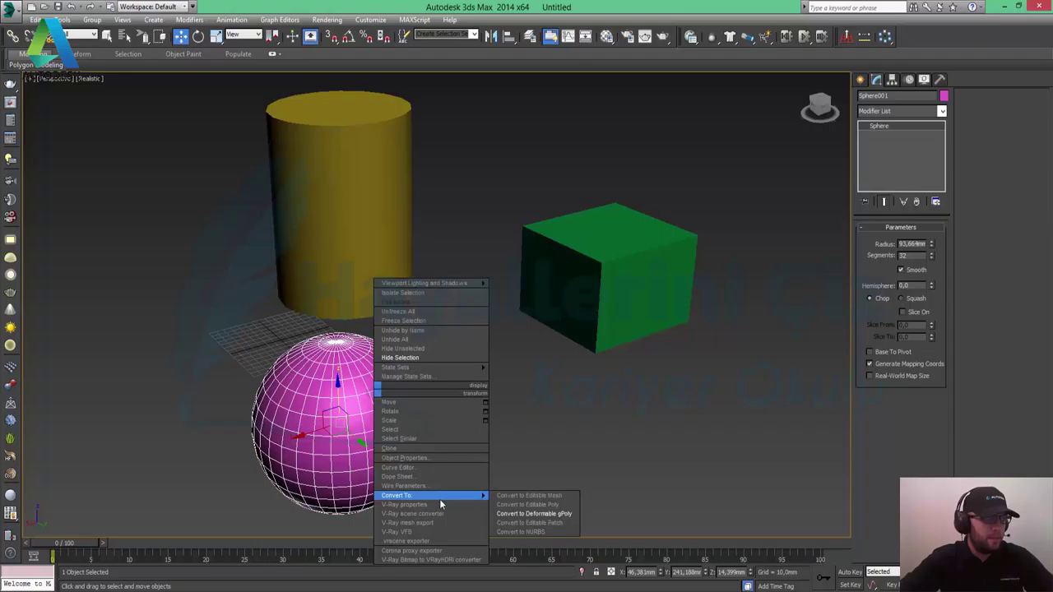
{"action": "left_click", "coordinate": [515, 504]}
{"action": "left_click", "coordinate": [637, 281]}
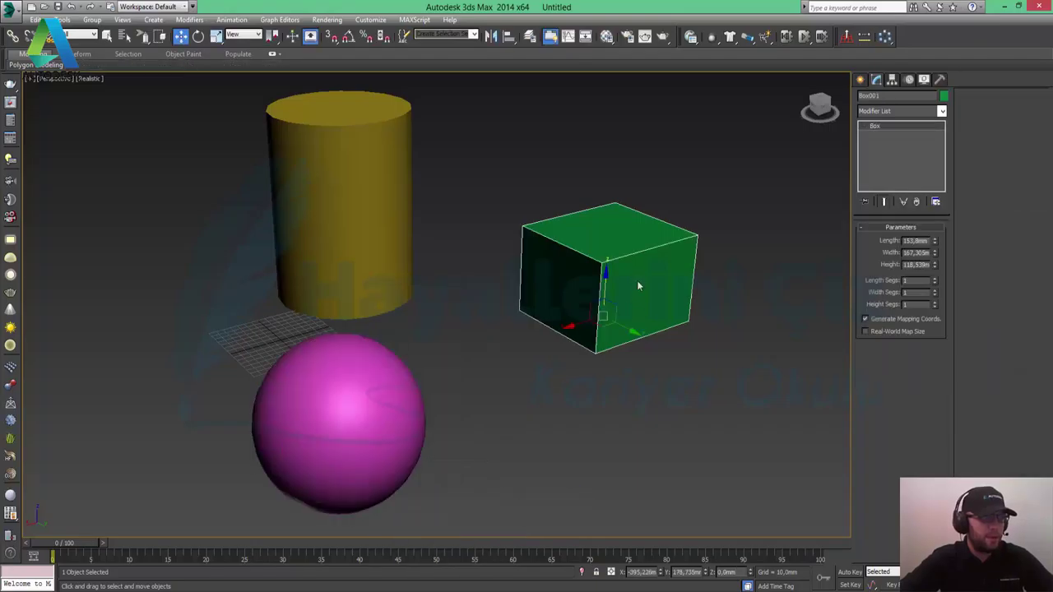
{"action": "right_click", "coordinate": [638, 285]}
{"action": "mouse_move", "coordinate": [675, 385]}
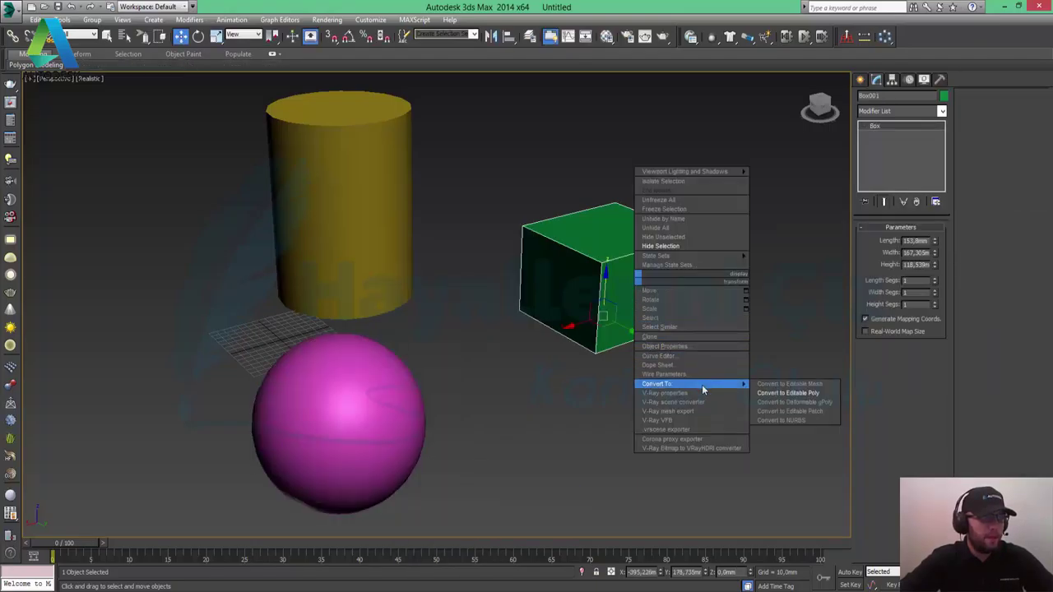
{"action": "left_click", "coordinate": [787, 394]}
{"action": "left_click", "coordinate": [370, 149]}
{"action": "right_click", "coordinate": [368, 148]}
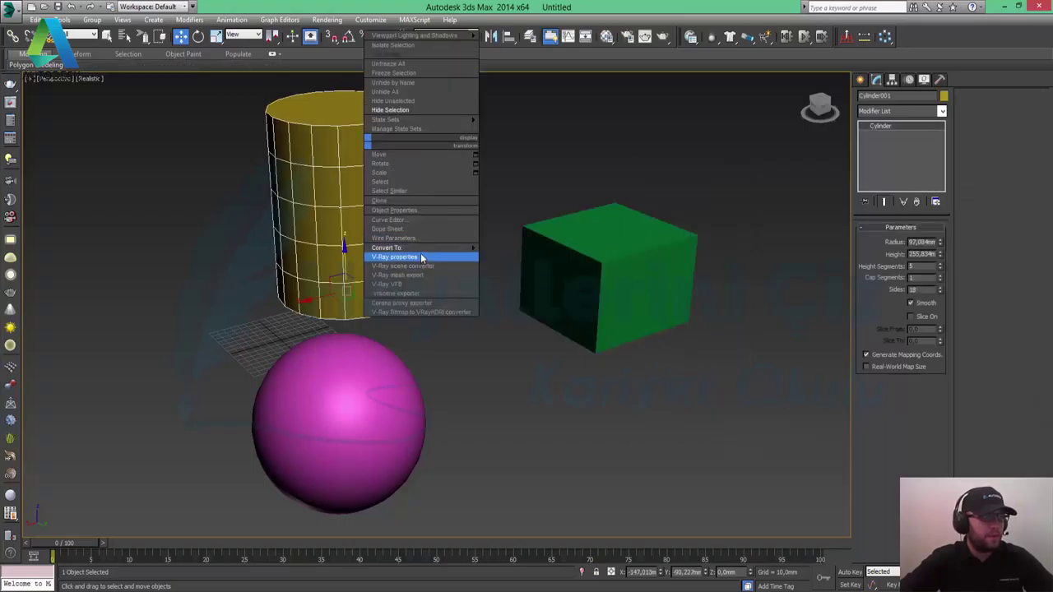
{"action": "left_click", "coordinate": [500, 261]}
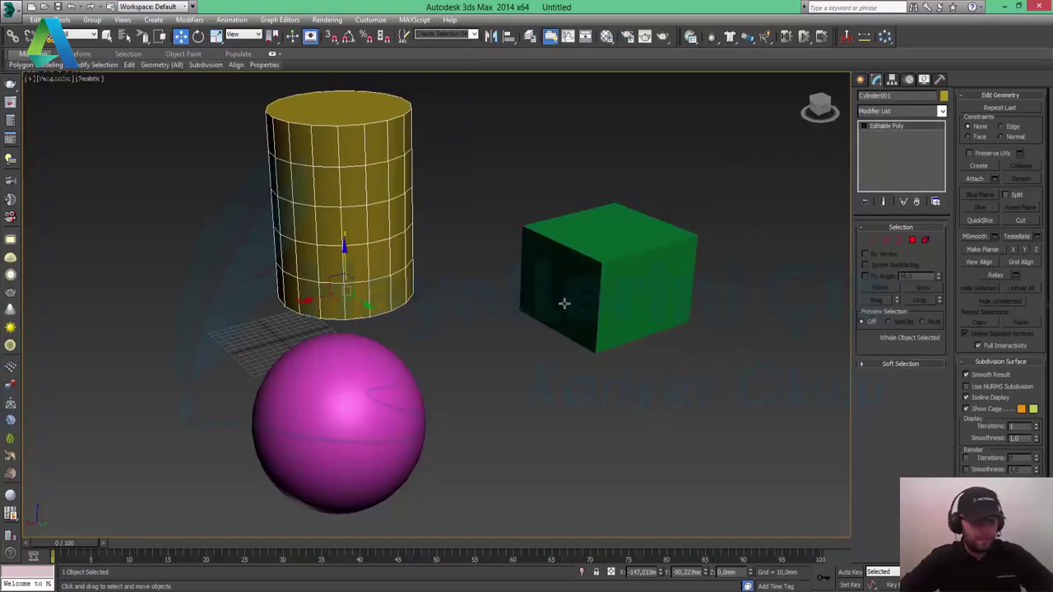
Step: Turn on Edged Faces with F4 and clear the selection
{"action": "key", "text": "F4"}
{"action": "left_click", "coordinate": [523, 337]}
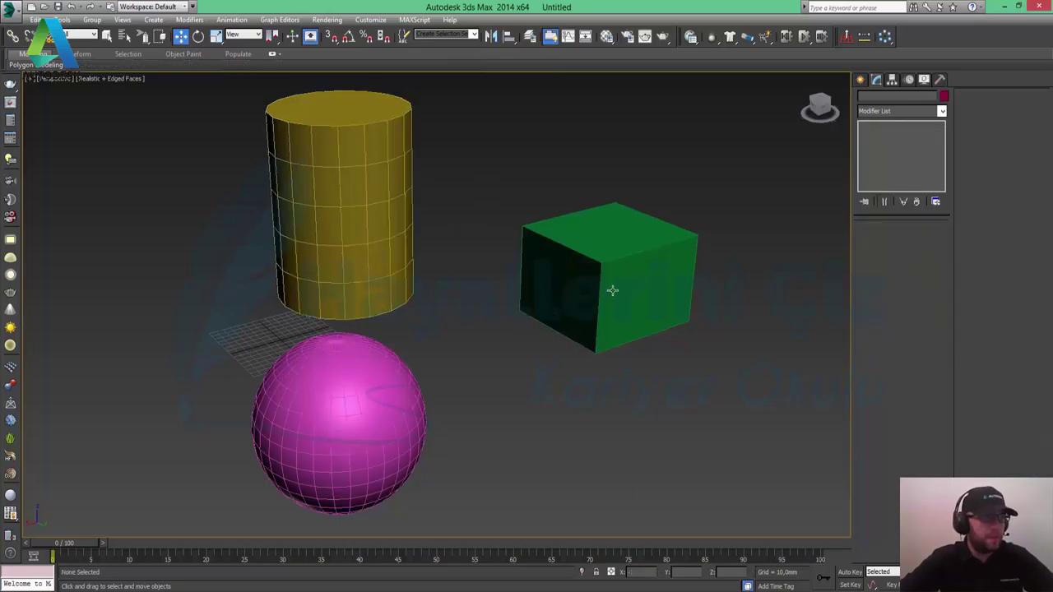
{"action": "left_click", "coordinate": [611, 291]}
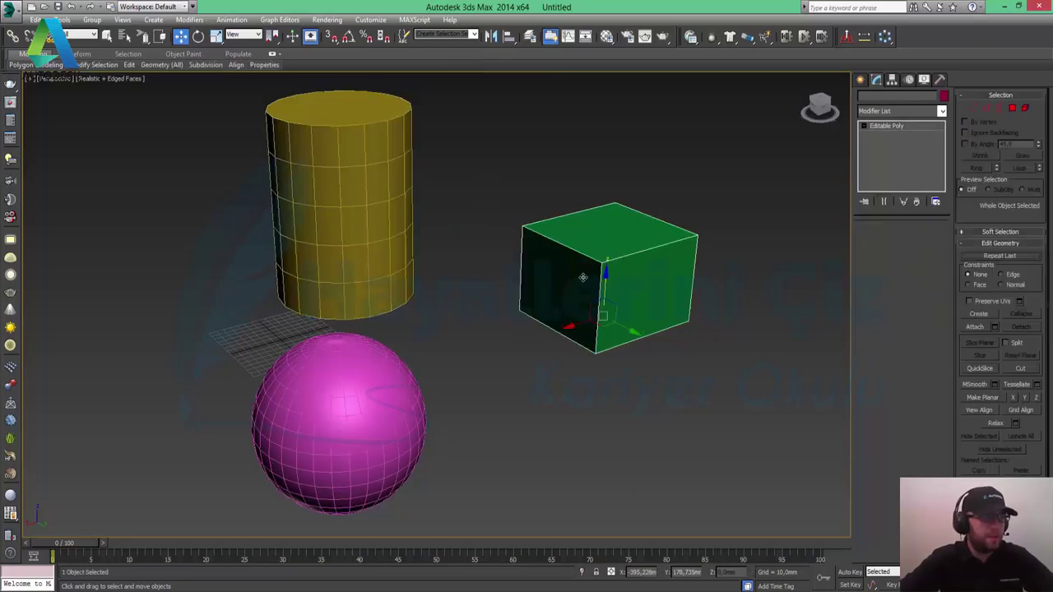
{"action": "left_click", "coordinate": [665, 313]}
Step: Undo the box's conversion so it is an editable primitive again
{"action": "key", "text": "ctrl+z"}
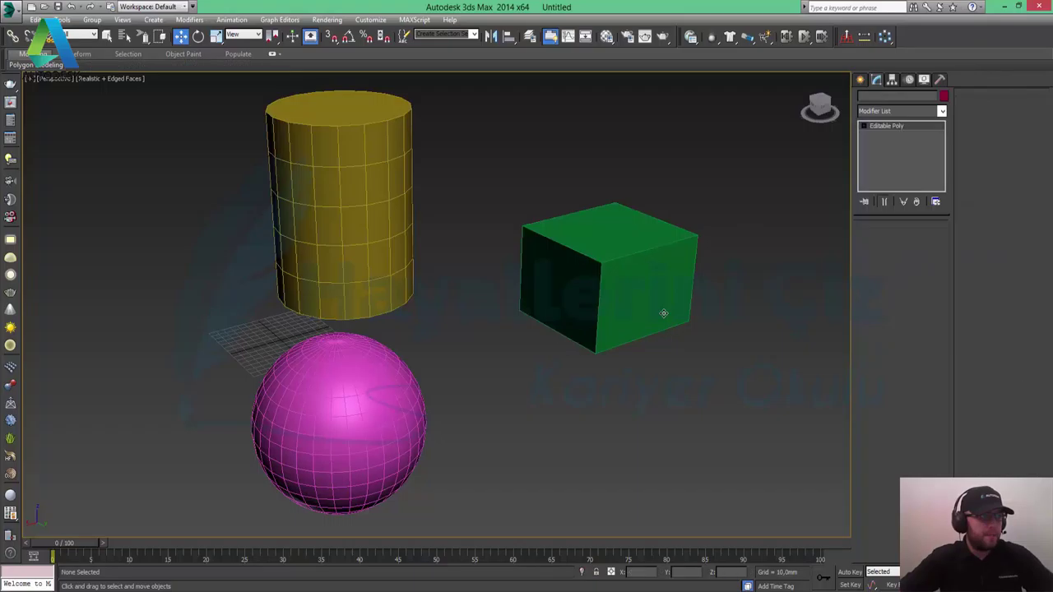
{"action": "key", "text": "ctrl+z"}
{"action": "key", "text": "ctrl+y"}
{"action": "key", "text": "ctrl+y"}
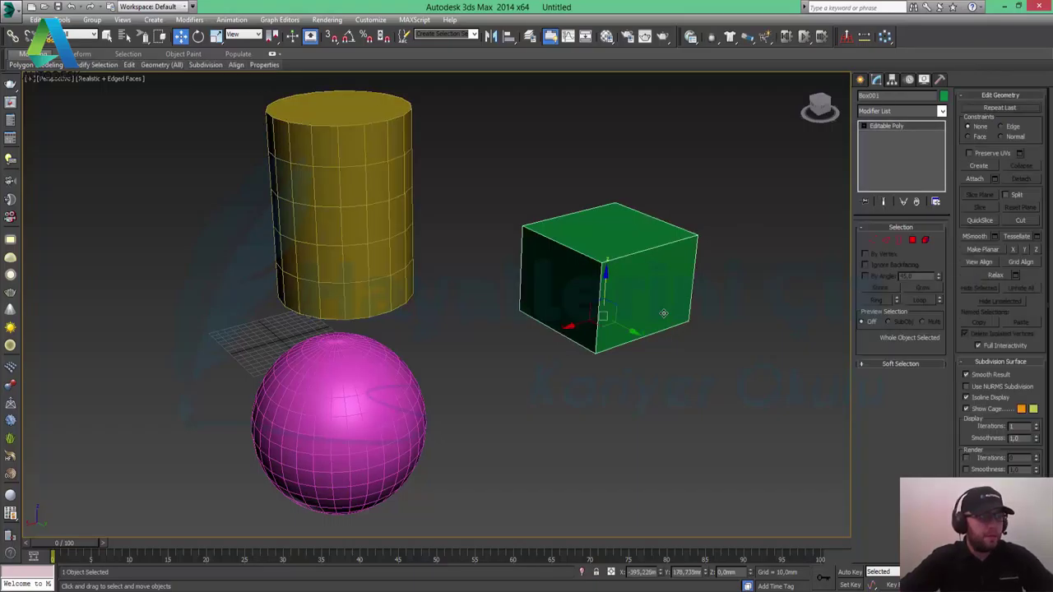
{"action": "key", "text": "ctrl+z"}
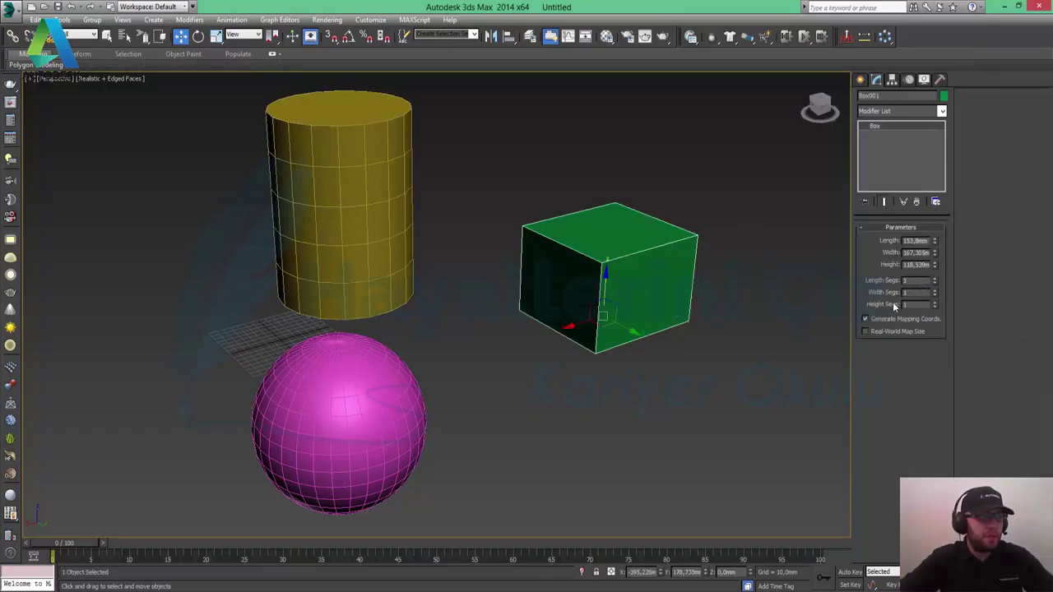
Step: Set the box's Length, Width and Height Segs to 25
{"action": "double_click", "coordinate": [912, 280]}
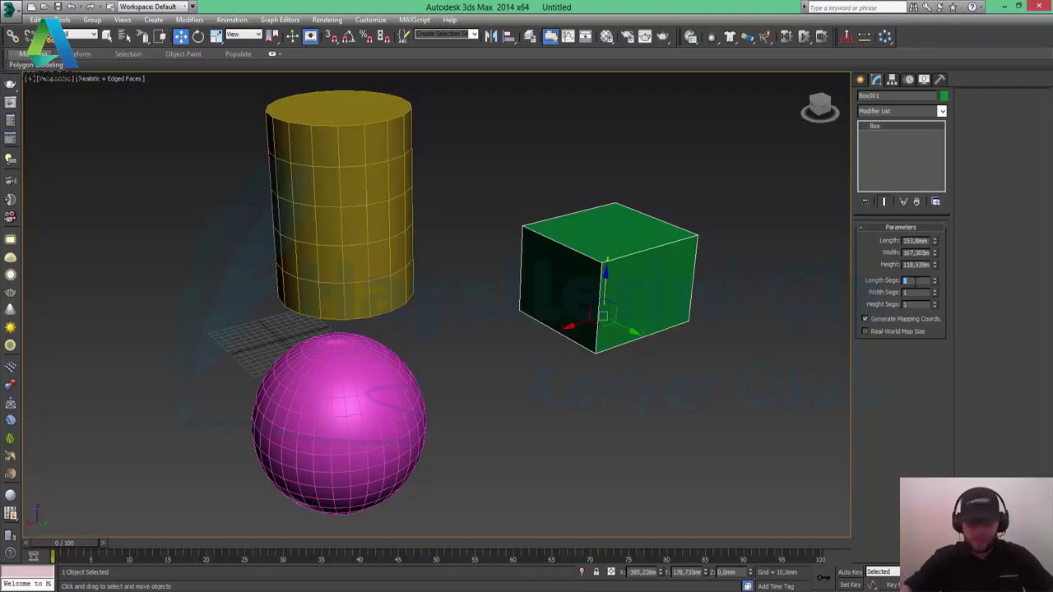
{"action": "type", "text": "50"}
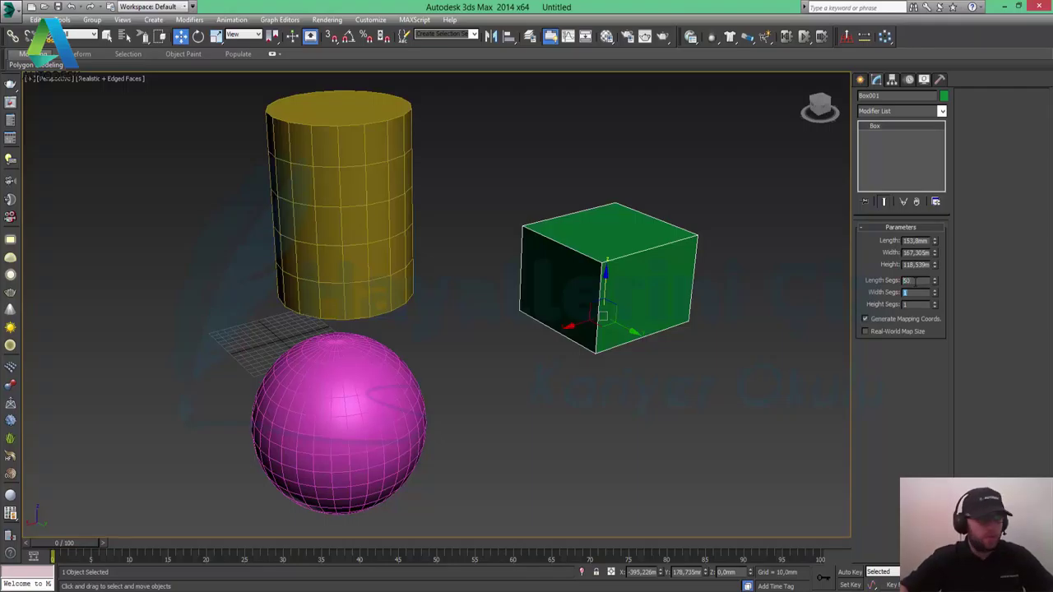
{"action": "key", "text": "Tab"}
{"action": "type", "text": "50"}
{"action": "key", "text": "Tab"}
{"action": "type", "text": "50"}
{"action": "key", "text": "Return"}
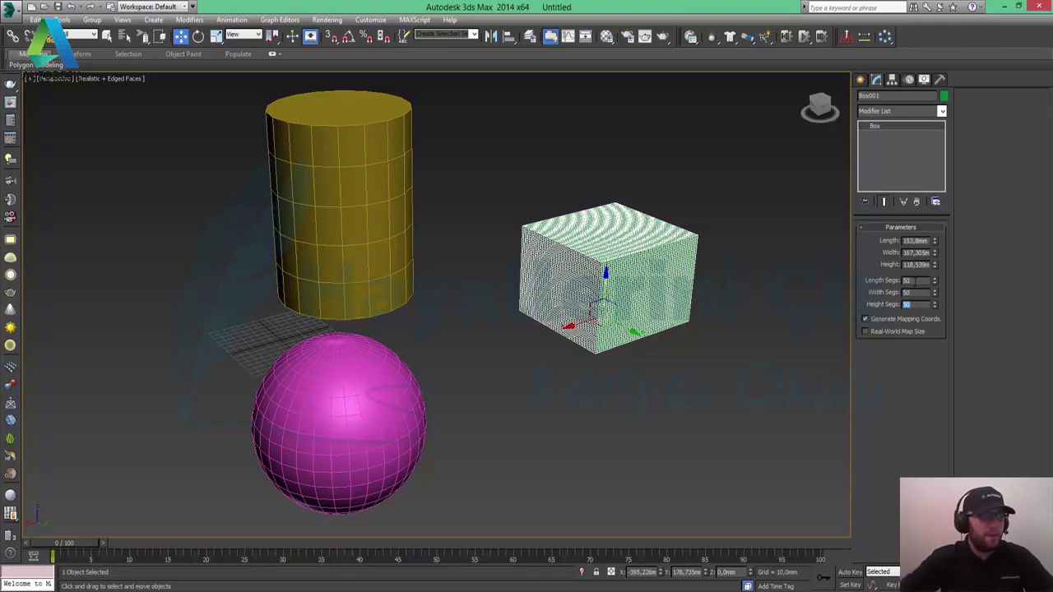
{"action": "double_click", "coordinate": [914, 281]}
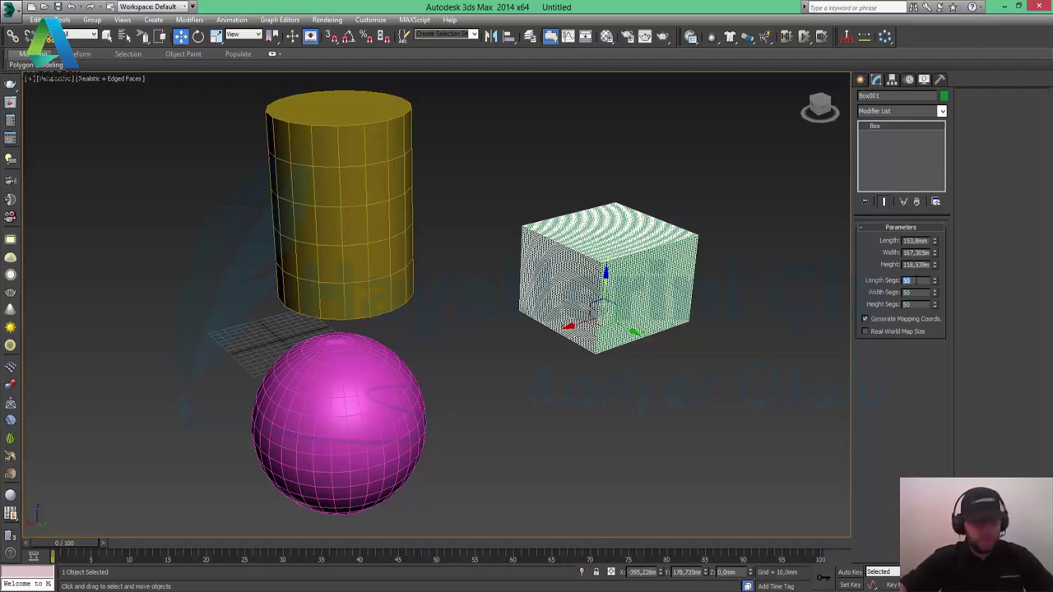
{"action": "key", "text": "Tab"}
{"action": "type", "text": "25"}
{"action": "key", "text": "Tab"}
{"action": "type", "text": "25"}
{"action": "key", "text": "Return"}
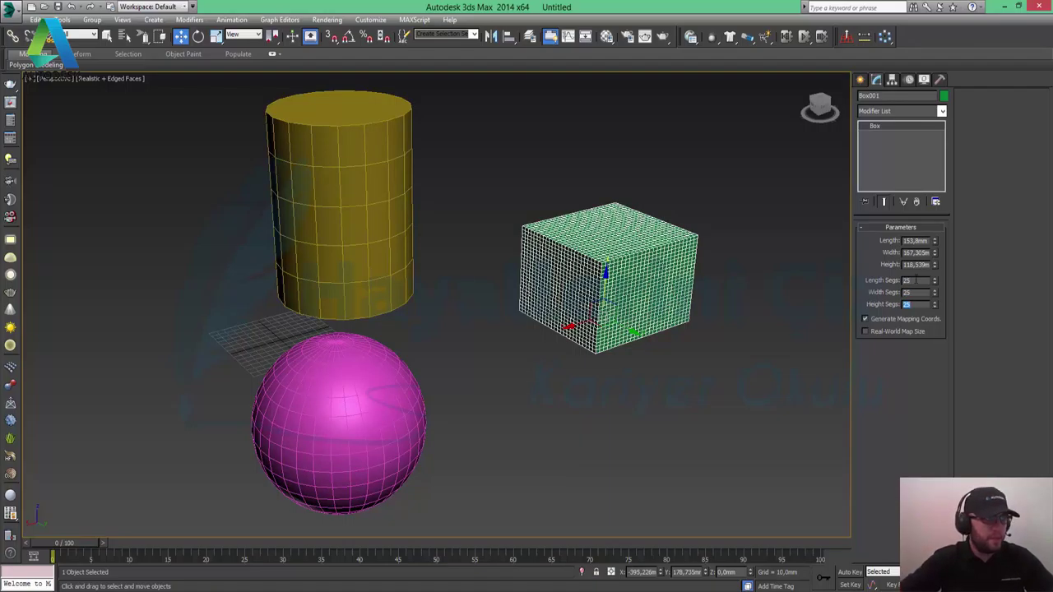
{"action": "left_click", "coordinate": [376, 391]}
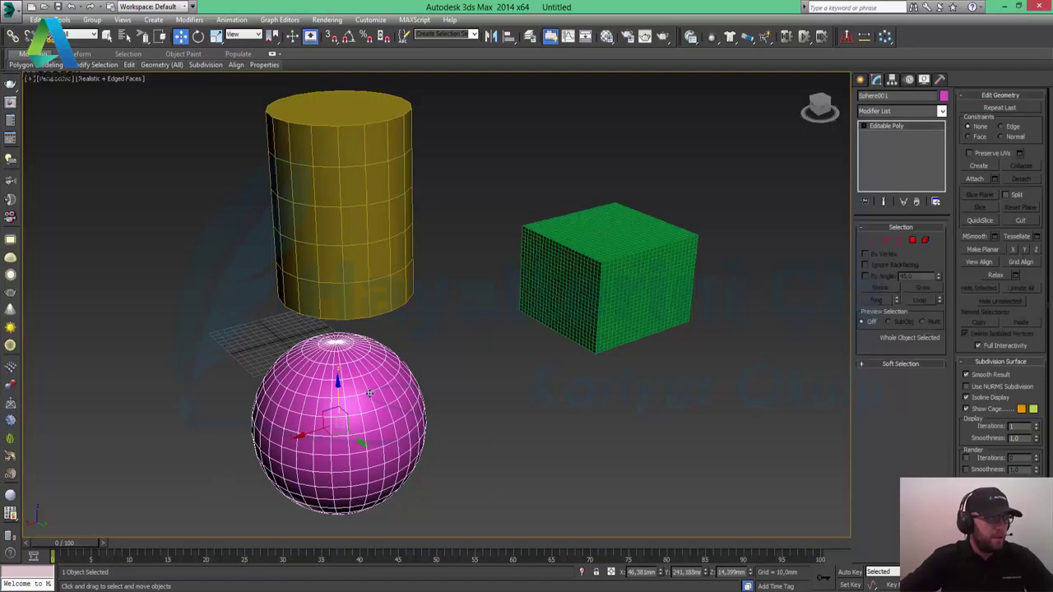
Step: Give the cylinder 36 sides, 15 height segments and 5 cap segments, then orbit to inspect
{"action": "left_click", "coordinate": [366, 272]}
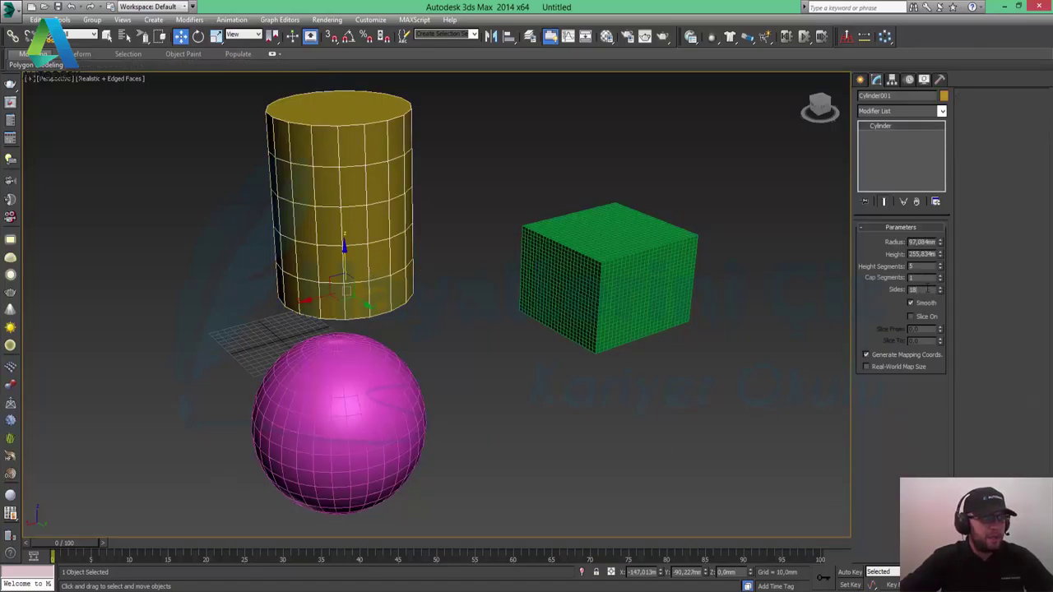
{"action": "double_click", "coordinate": [927, 290]}
{"action": "type", "text": "36"}
{"action": "key", "text": "Return"}
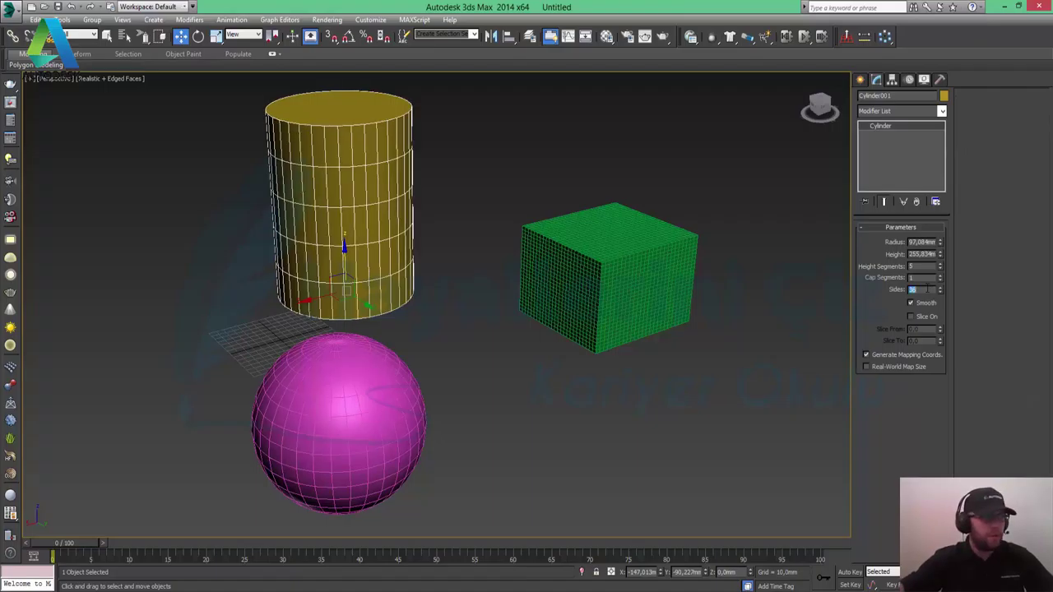
{"action": "double_click", "coordinate": [920, 265]}
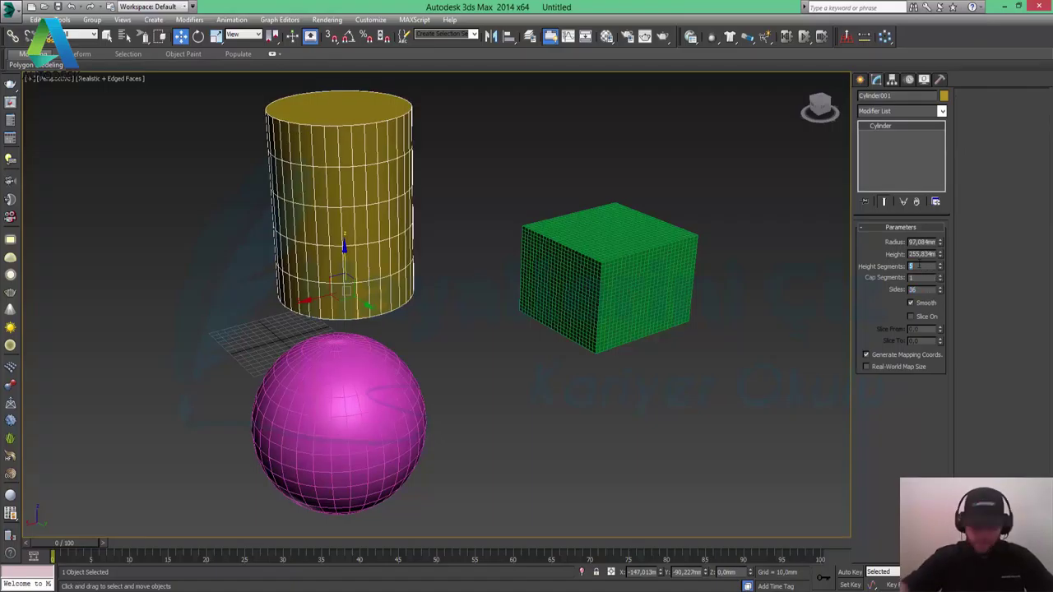
{"action": "type", "text": "15"}
{"action": "key", "text": "Return"}
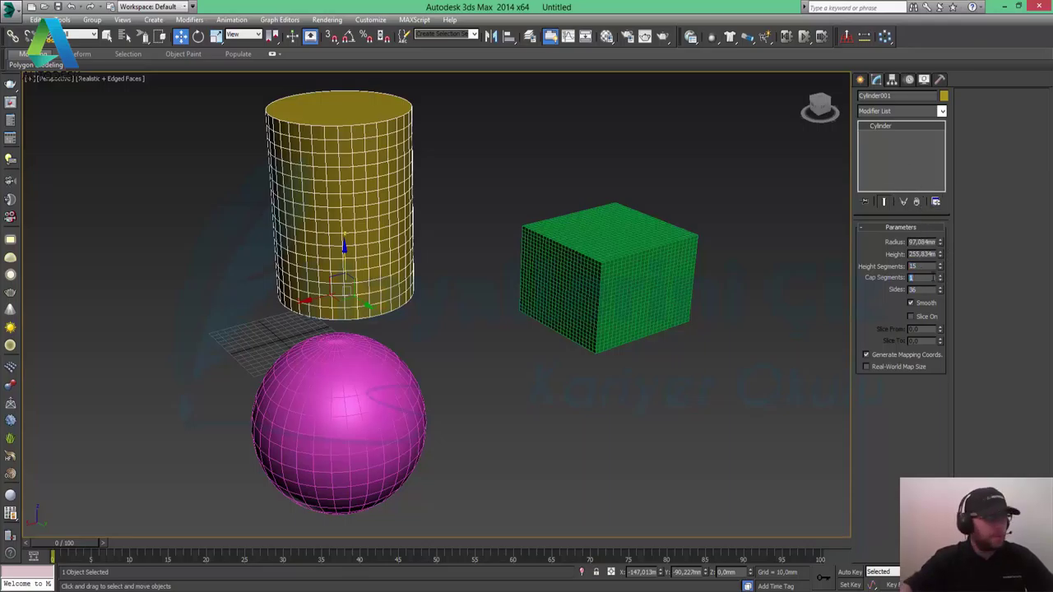
{"action": "type", "text": "5"}
{"action": "key", "text": "Return"}
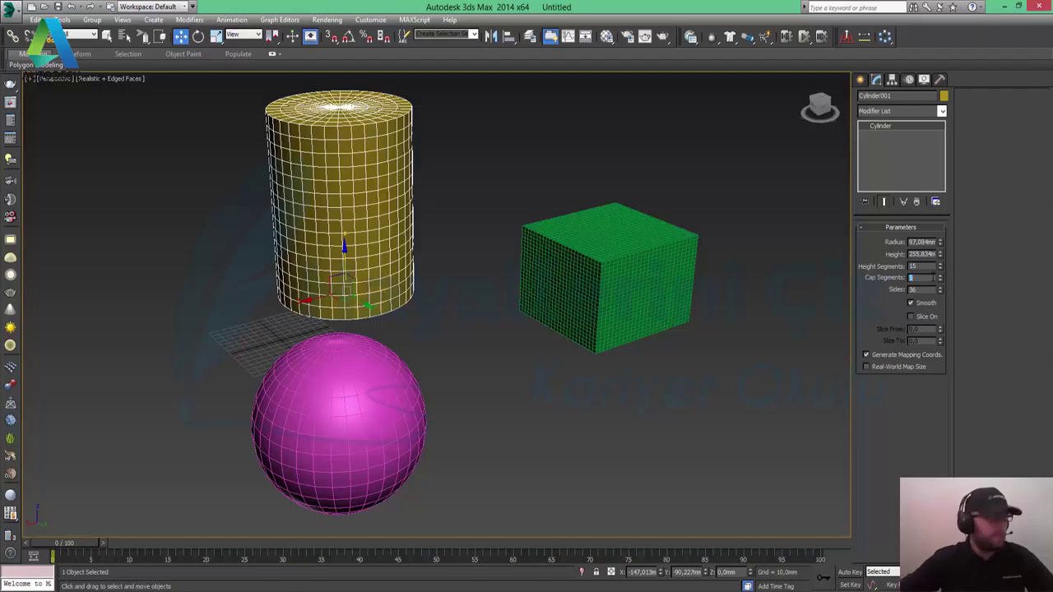
{"action": "mouse_move", "coordinate": [436, 181]}
{"action": "middle_mouse_down", "text": "alt"}
{"action": "mouse_move", "coordinate": [405, 202]}
{"action": "mouse_move", "coordinate": [401, 159]}
{"action": "mouse_move", "coordinate": [384, 161]}
{"action": "middle_mouse_up", "text": "alt"}
{"action": "right_click", "coordinate": [359, 163]}
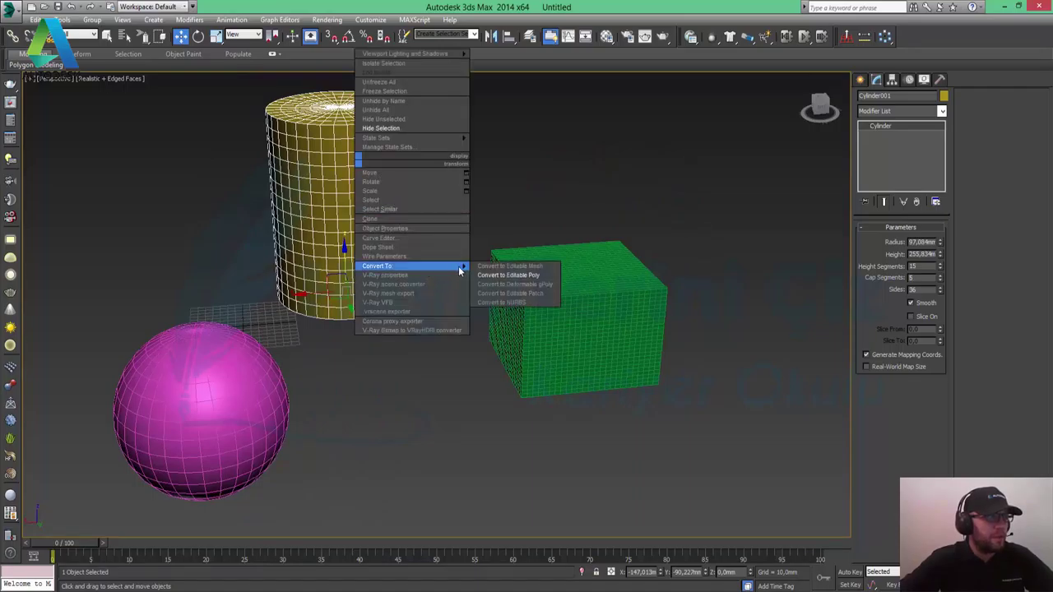
Step: Convert the cylinder and the box to Editable Poly
{"action": "left_click", "coordinate": [506, 274]}
{"action": "left_click", "coordinate": [557, 322]}
{"action": "right_click", "coordinate": [556, 322]}
{"action": "mouse_move", "coordinate": [411, 265]}
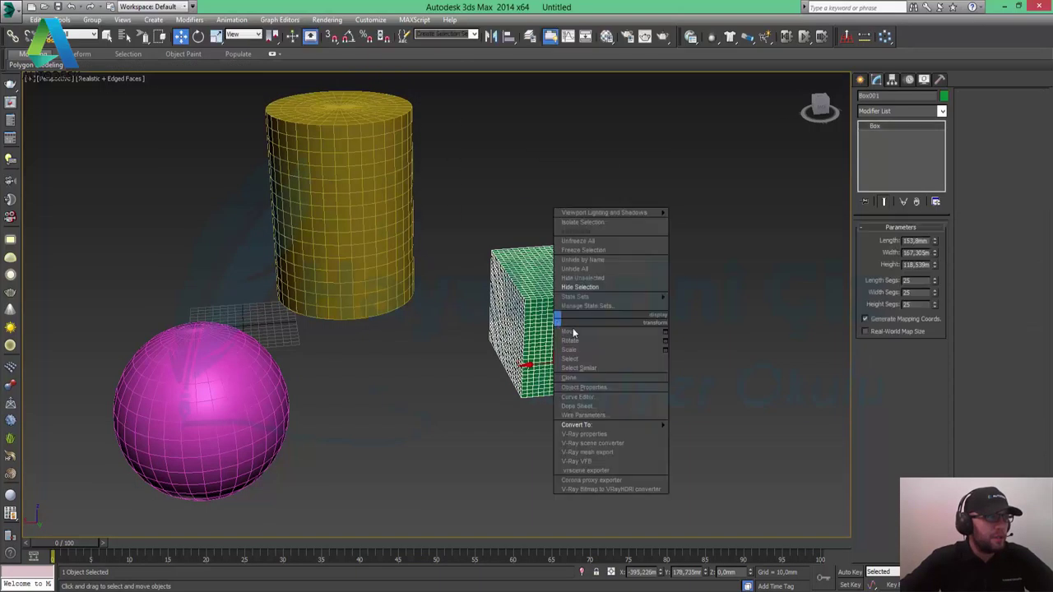
{"action": "left_click", "coordinate": [709, 434]}
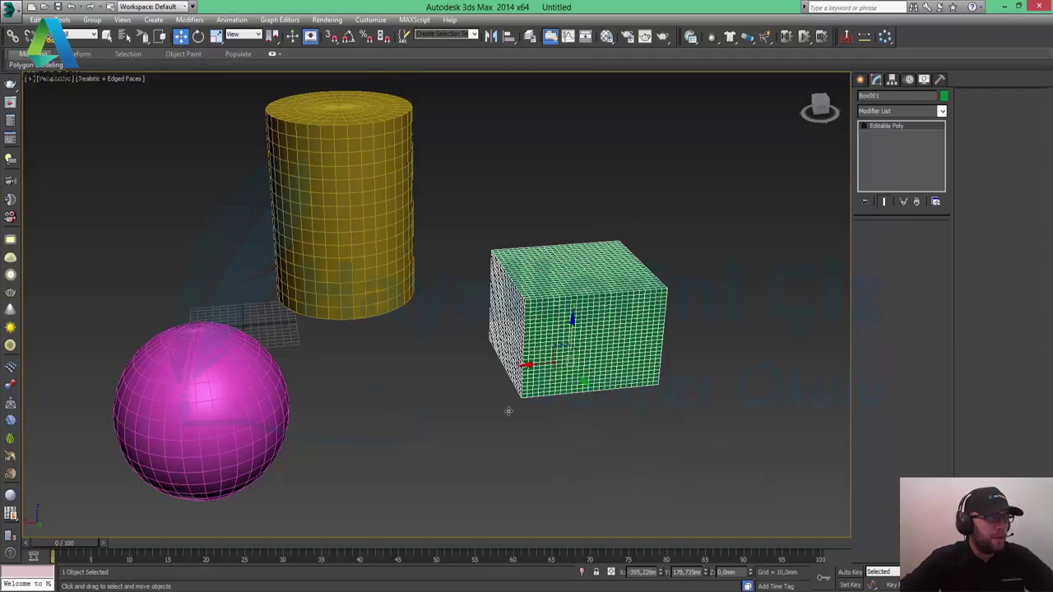
Step: Frame the sphere and isolate it, hiding the box and cylinder
{"action": "left_click", "coordinate": [255, 405]}
{"action": "middle_click_drag", "start_coordinate": [252, 326], "coordinate": [345, 344]}
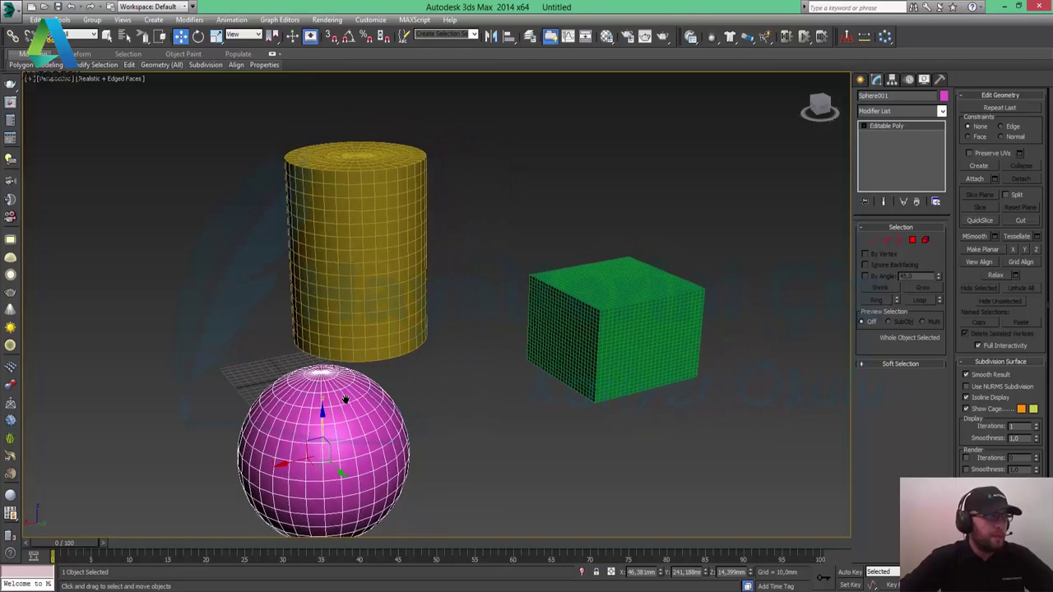
{"action": "middle_click_drag", "start_coordinate": [346, 401], "coordinate": [366, 360]}
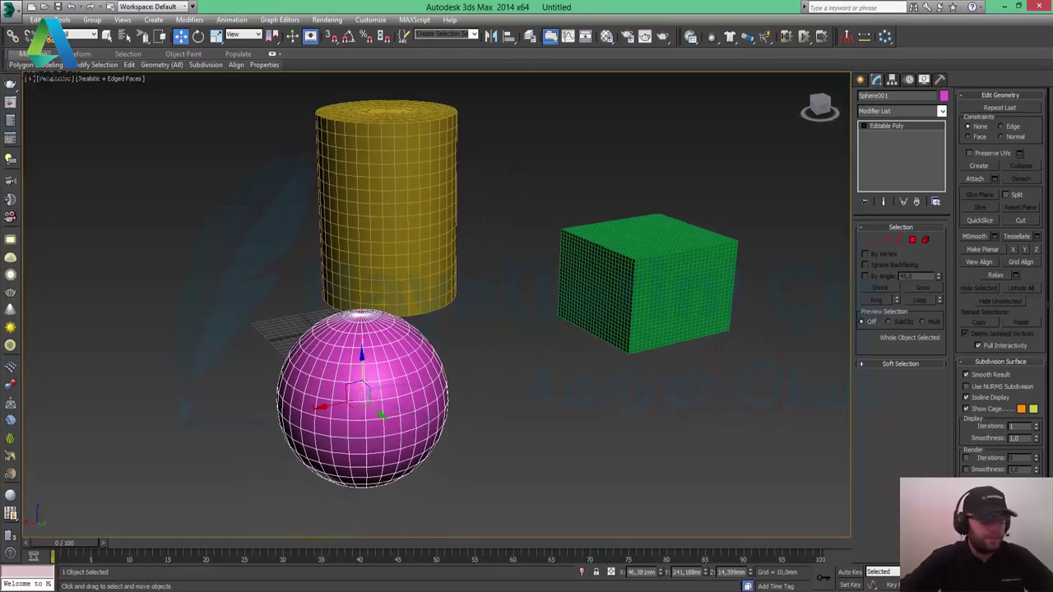
{"action": "key", "text": "z"}
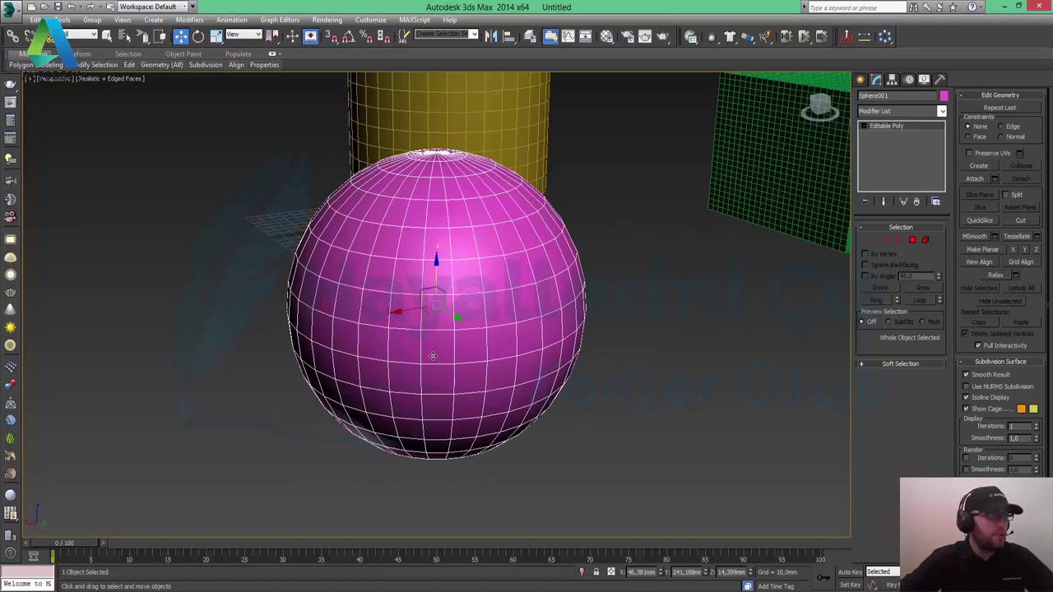
{"action": "middle_click_drag", "start_coordinate": [395, 251], "coordinate": [446, 280]}
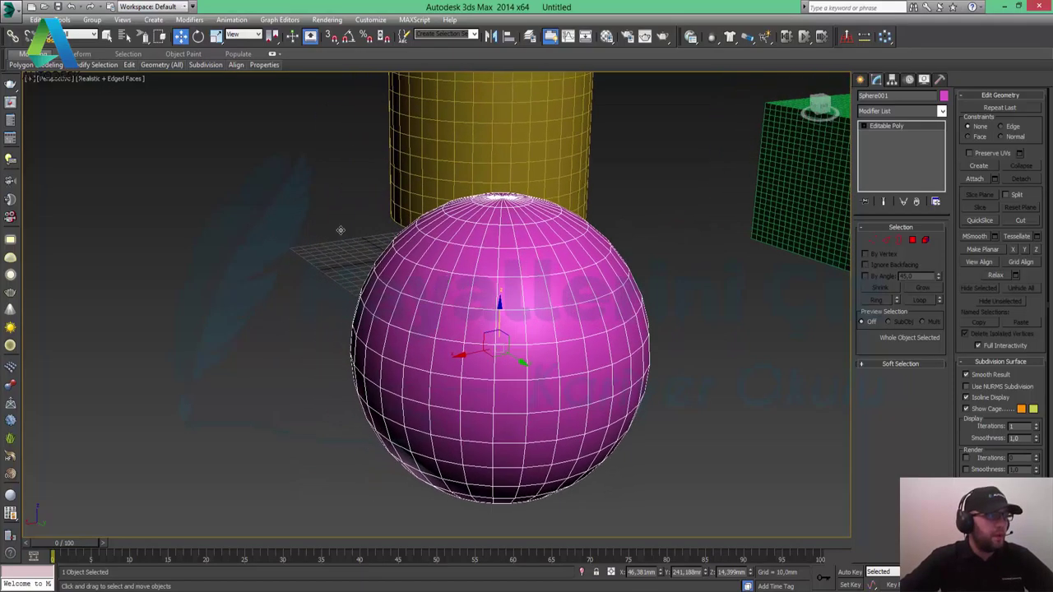
{"action": "left_click_drag", "start_coordinate": [142, 37], "coordinate": [142, 38]}
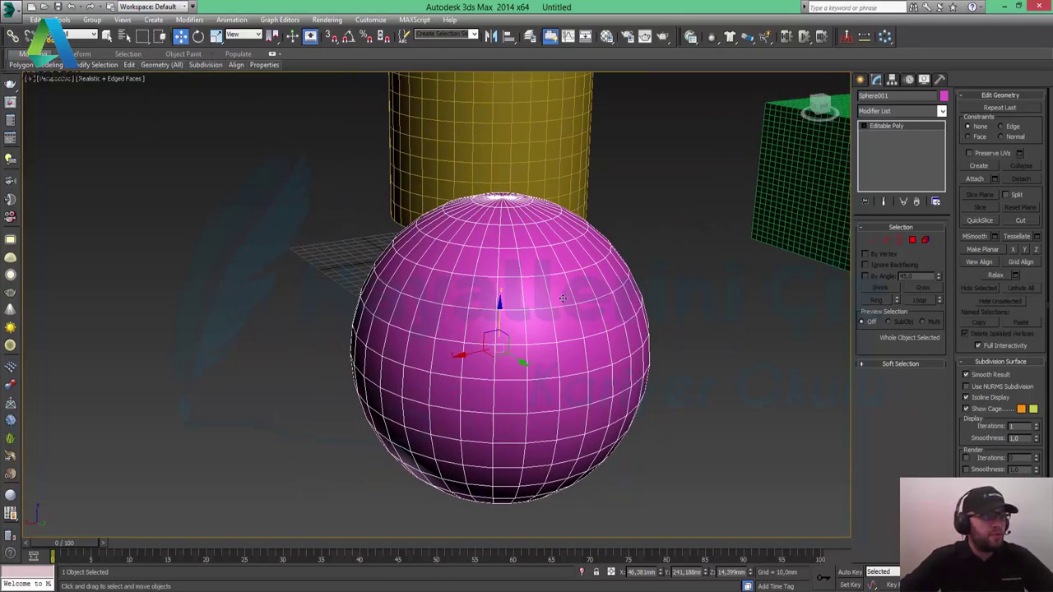
{"action": "right_click", "coordinate": [546, 316]}
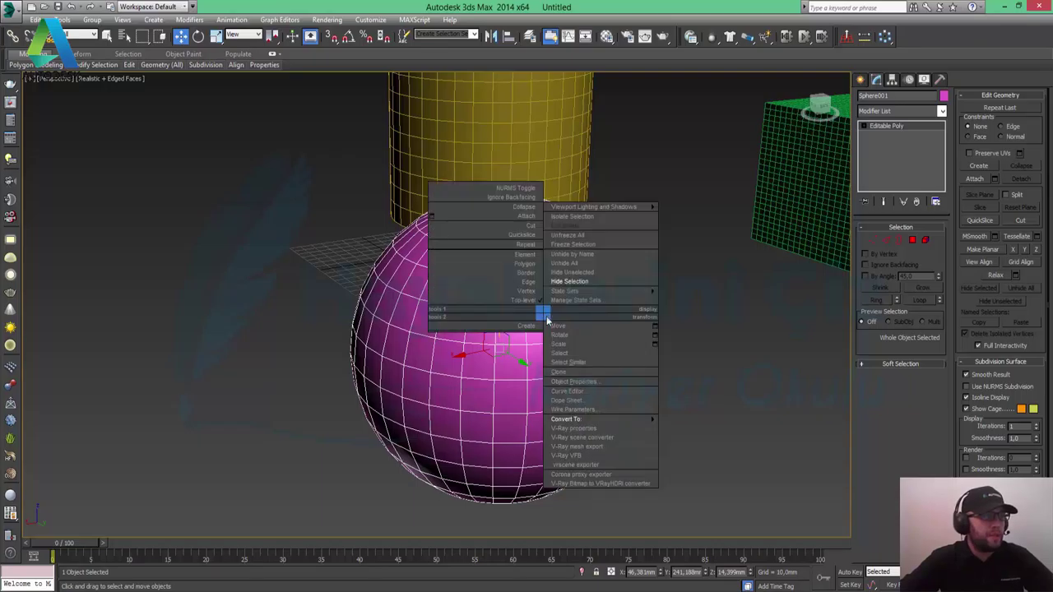
{"action": "left_click", "coordinate": [573, 217]}
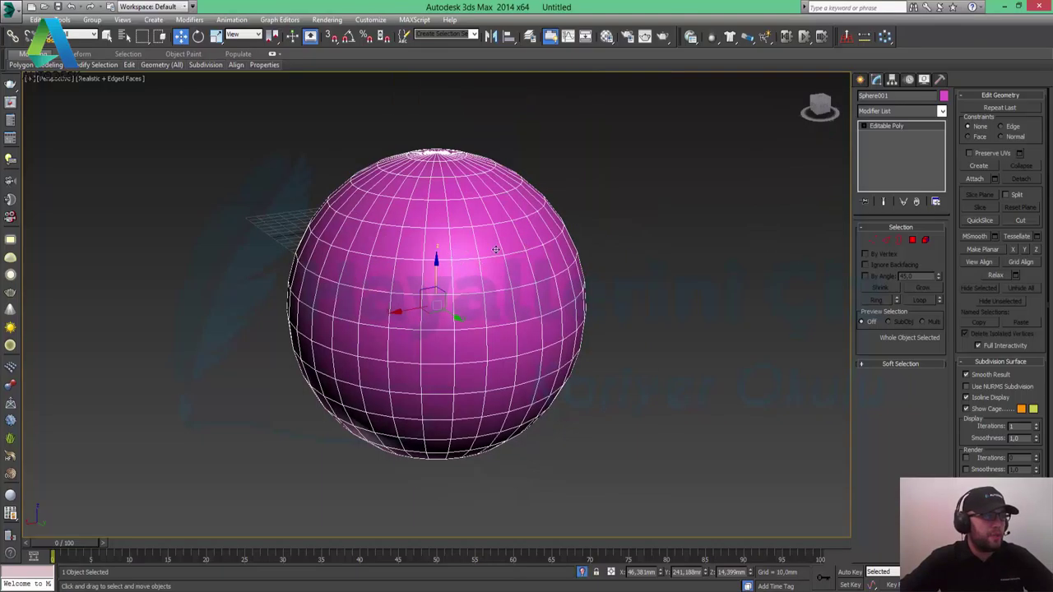
{"action": "scroll", "coordinate": [493, 247], "scroll_direction": "down", "scroll_amount": 2}
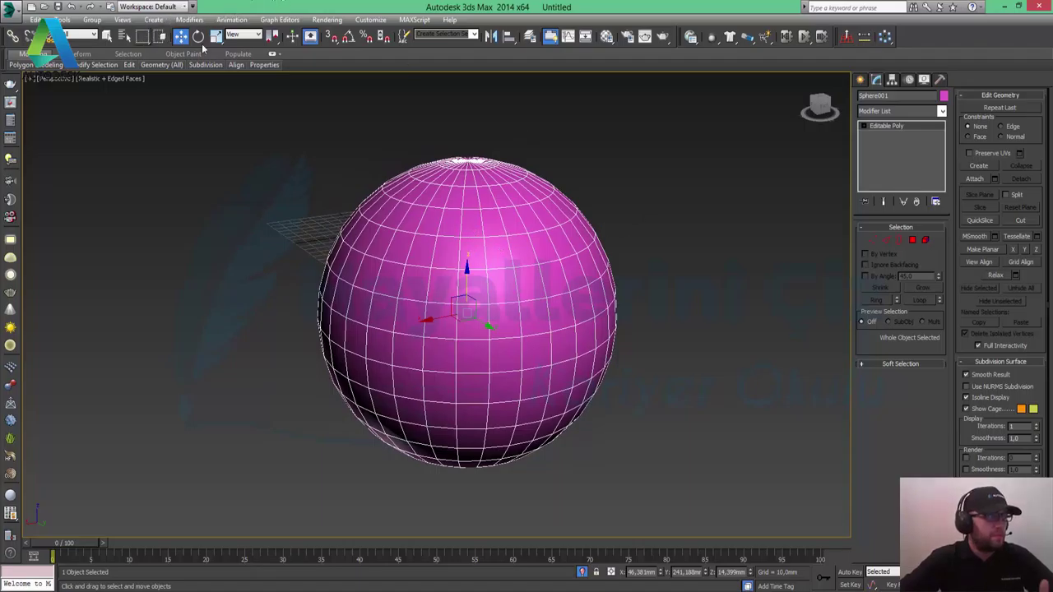
Step: Enter Polygon level and rectangle-select the upper half of the sphere's polygons
{"action": "left_click", "coordinate": [913, 239]}
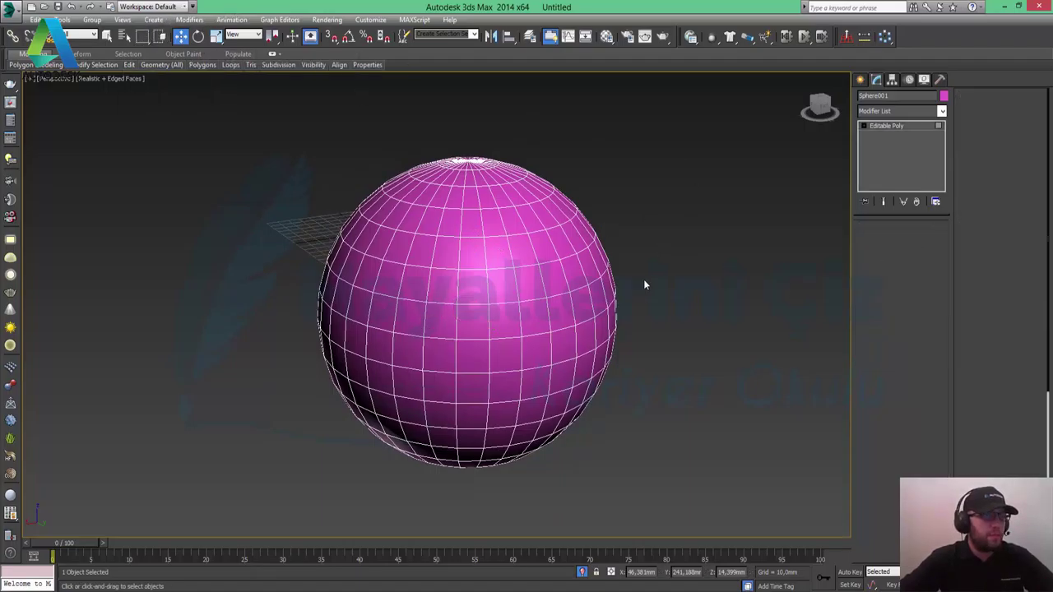
{"action": "left_click_drag", "start_coordinate": [328, 131], "coordinate": [689, 336]}
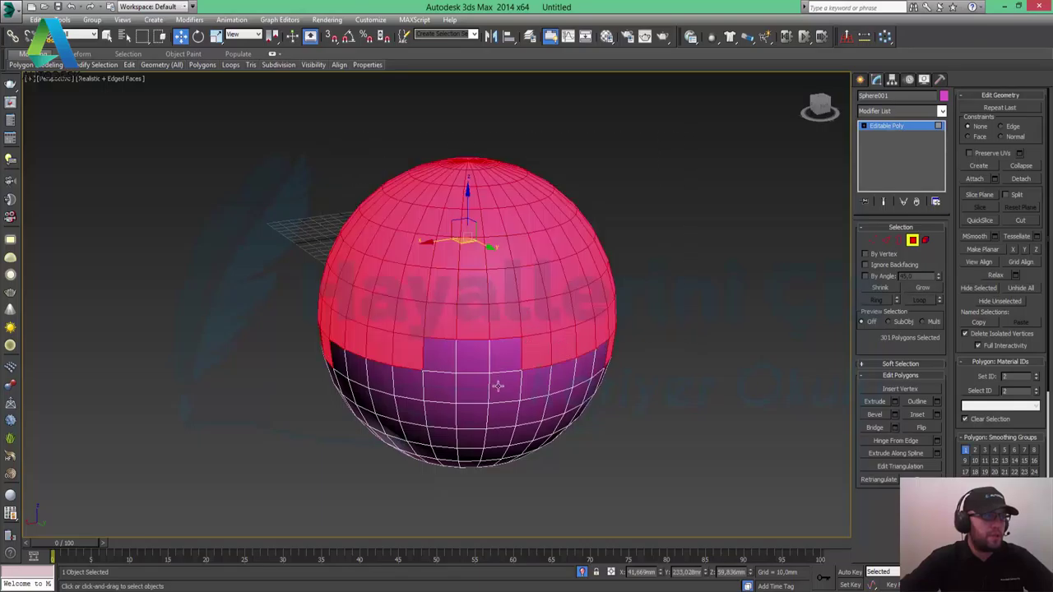
{"action": "mouse_move", "coordinate": [539, 332]}
{"action": "middle_mouse_down", "text": "alt"}
{"action": "mouse_move", "coordinate": [610, 288]}
{"action": "mouse_move", "coordinate": [540, 307]}
{"action": "middle_mouse_up", "text": "alt"}
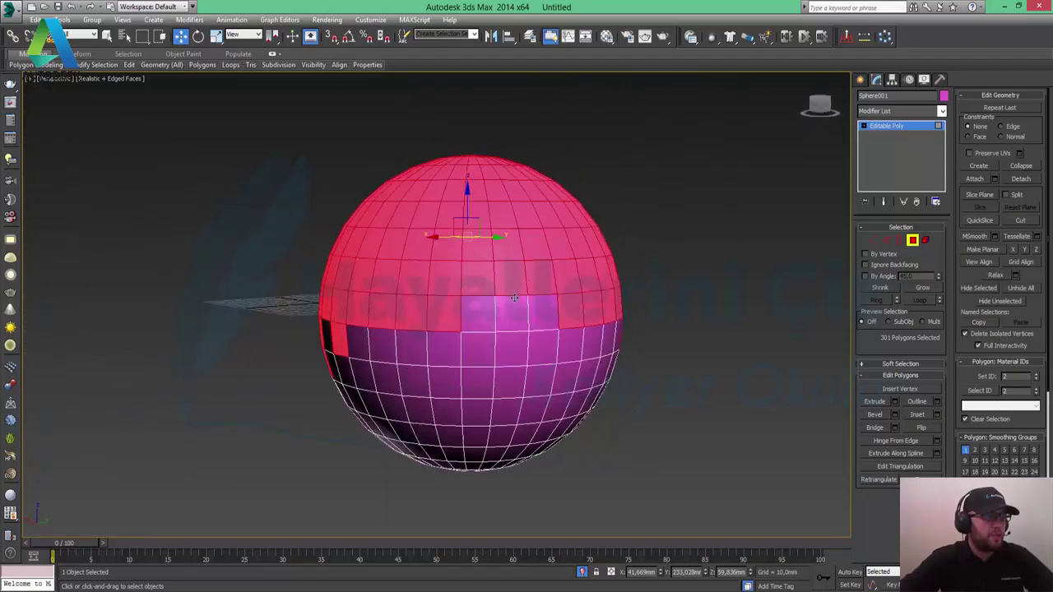
{"action": "left_click", "coordinate": [700, 395]}
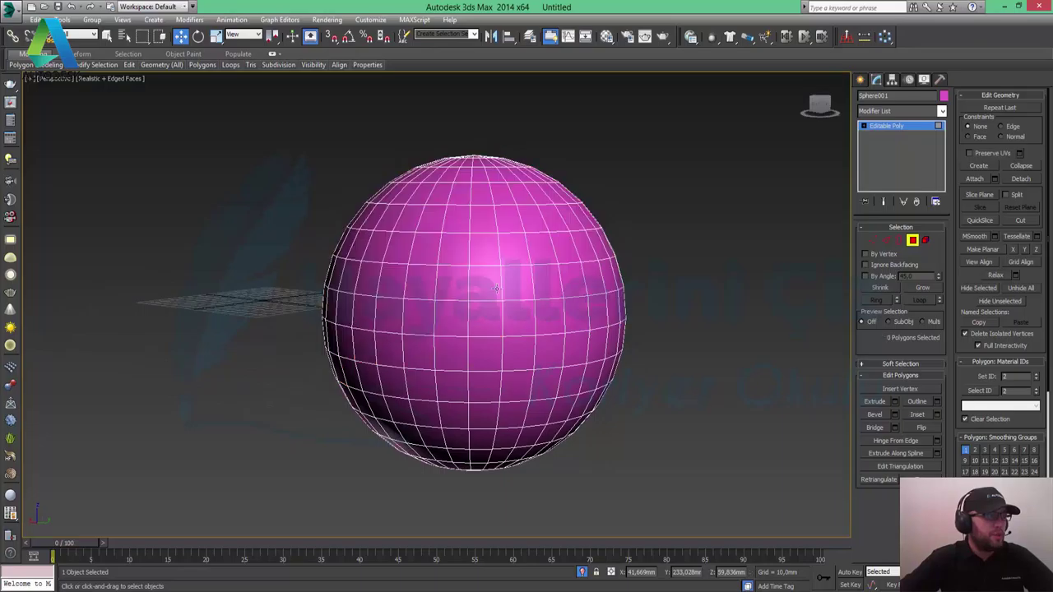
Step: Select small and large circular patches of polygons with the Circular region
{"action": "left_click_drag", "start_coordinate": [142, 41], "coordinate": [149, 80]}
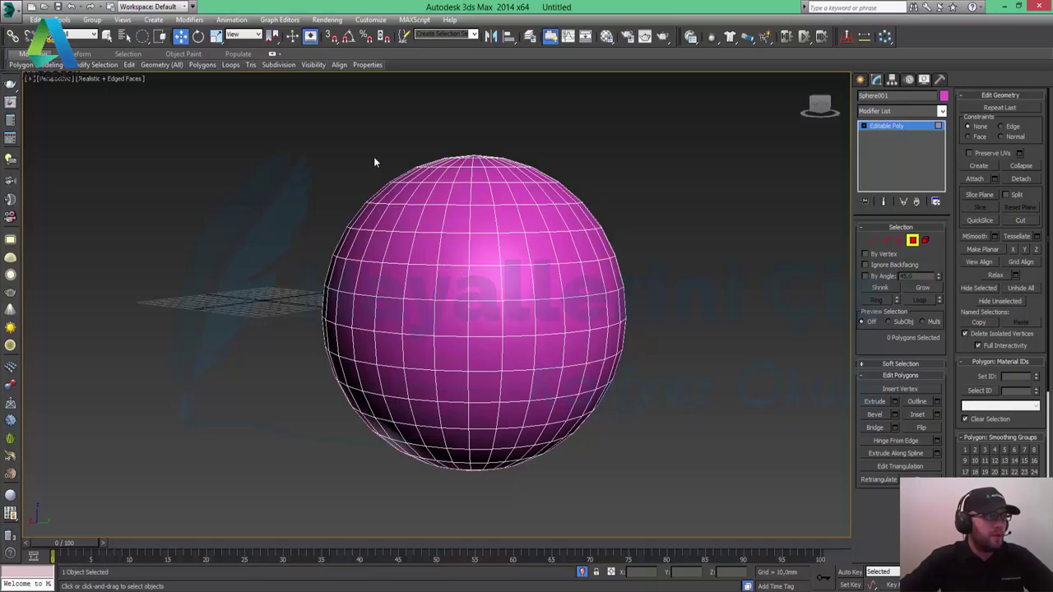
{"action": "left_click_drag", "start_coordinate": [362, 134], "coordinate": [416, 160]}
{"action": "left_click", "coordinate": [580, 162]}
{"action": "left_click", "coordinate": [477, 311]}
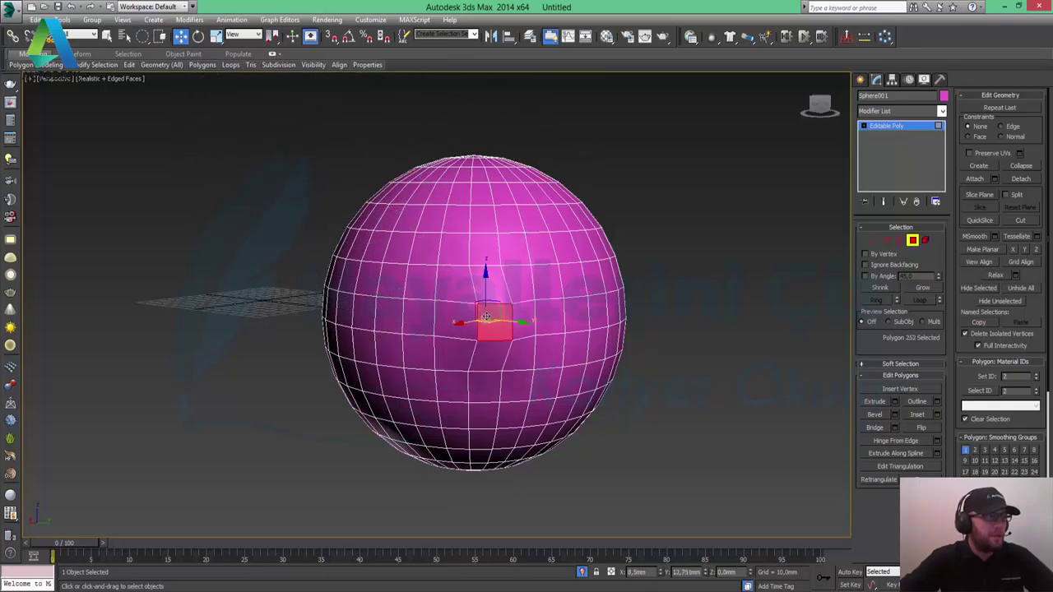
{"action": "left_click", "coordinate": [717, 386]}
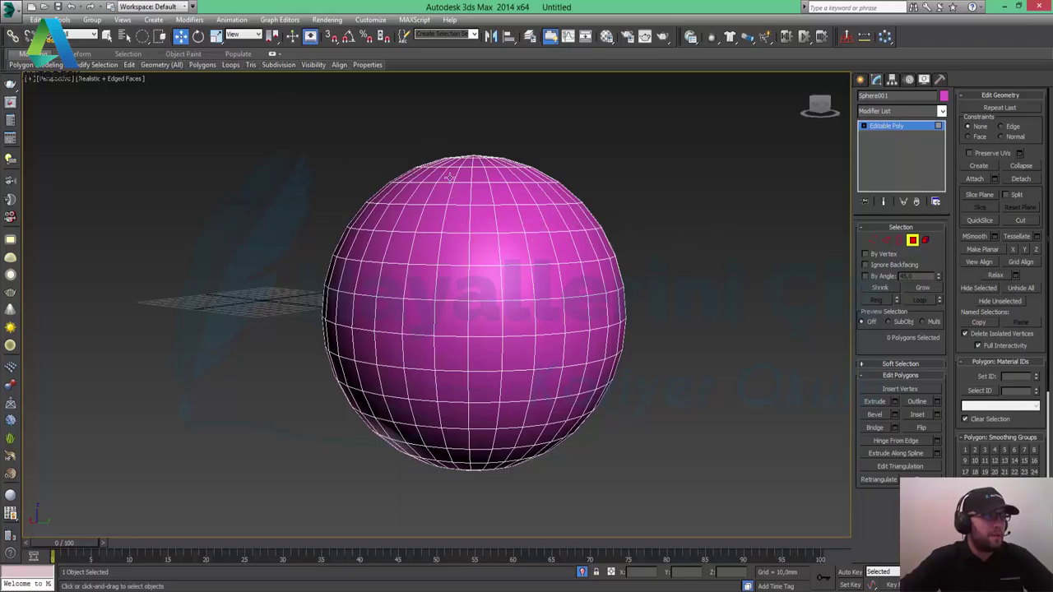
{"action": "left_click_drag", "start_coordinate": [455, 155], "coordinate": [664, 274]}
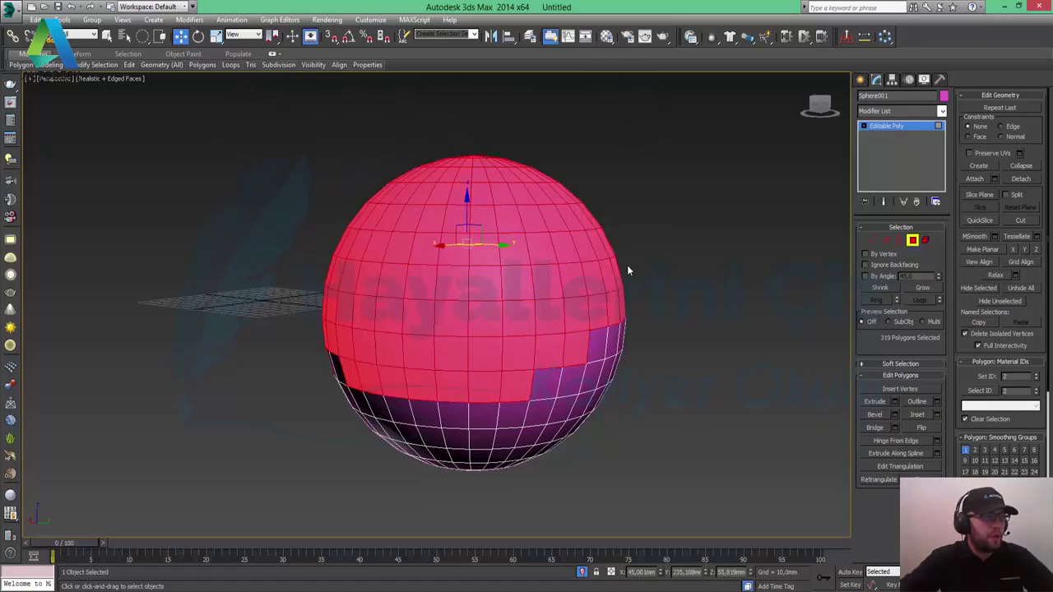
{"action": "left_click", "coordinate": [747, 330]}
Step: Select polygons with fence and lasso regions, including across the sphere's top
{"action": "left_click_drag", "start_coordinate": [142, 38], "coordinate": [143, 88]}
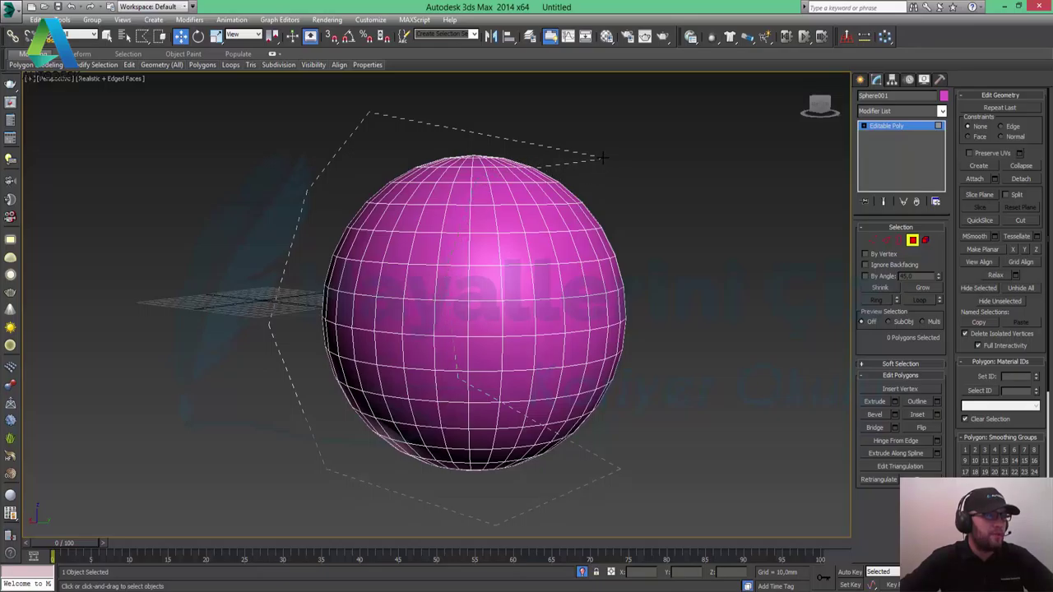
{"action": "left_click_drag", "start_coordinate": [599, 160], "coordinate": [602, 158]}
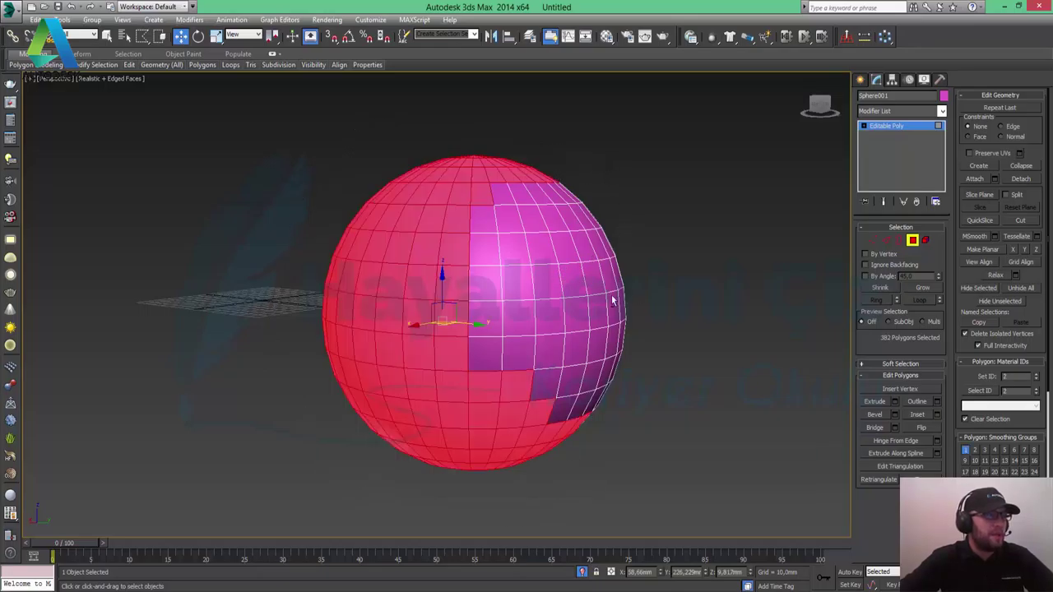
{"action": "mouse_move", "coordinate": [617, 301]}
{"action": "middle_mouse_down", "text": "alt"}
{"action": "mouse_move", "coordinate": [610, 234]}
{"action": "mouse_move", "coordinate": [686, 298]}
{"action": "mouse_move", "coordinate": [351, 247]}
{"action": "mouse_move", "coordinate": [424, 238]}
{"action": "middle_mouse_up", "text": "alt"}
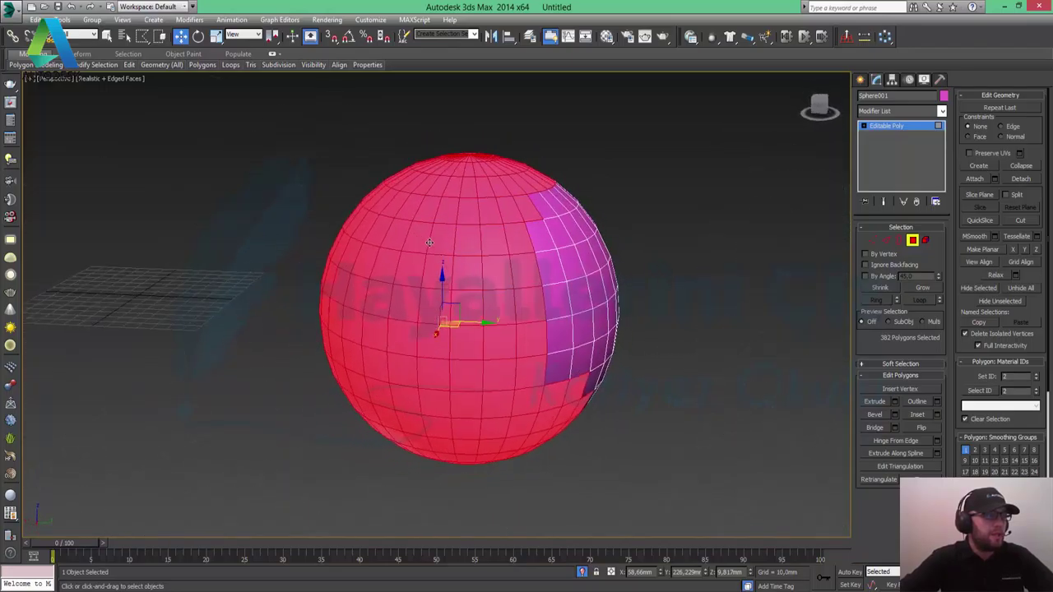
{"action": "left_click", "coordinate": [706, 343]}
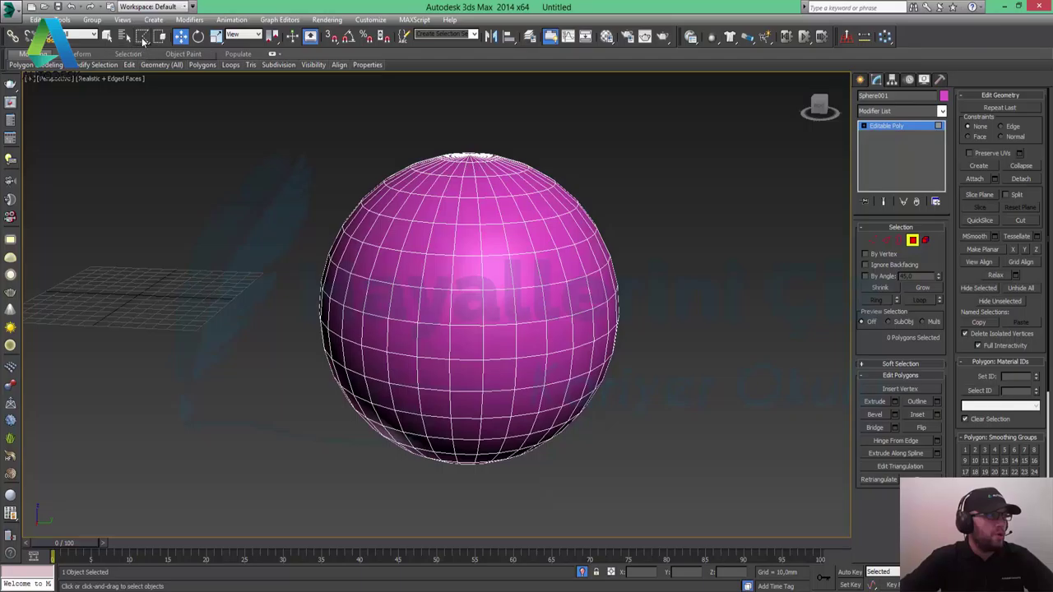
{"action": "left_click_drag", "start_coordinate": [143, 36], "coordinate": [144, 110]}
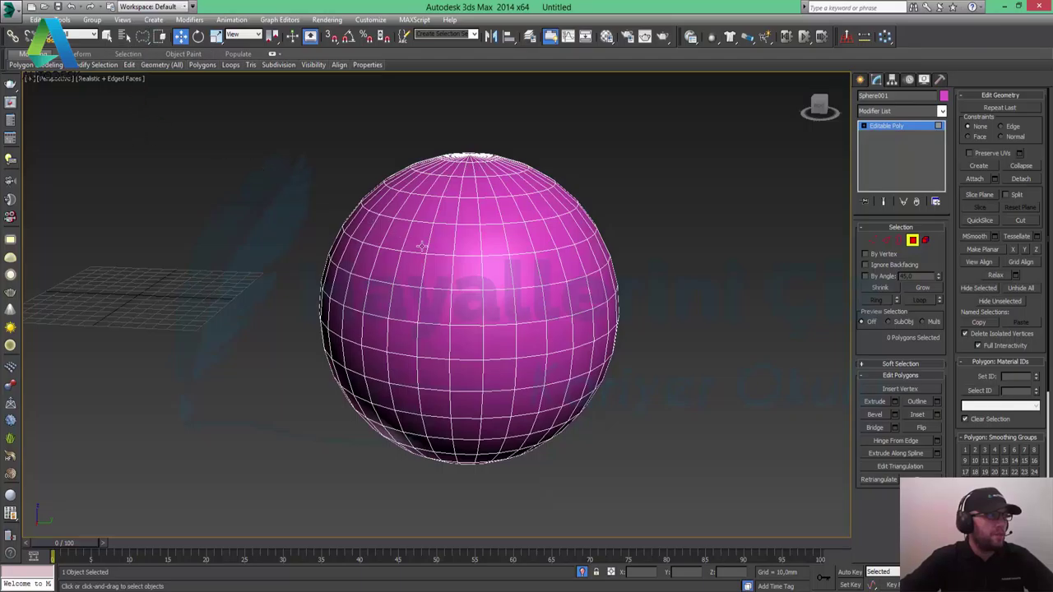
{"action": "middle_click_drag", "start_coordinate": [482, 276], "coordinate": [439, 266], "text": "alt"}
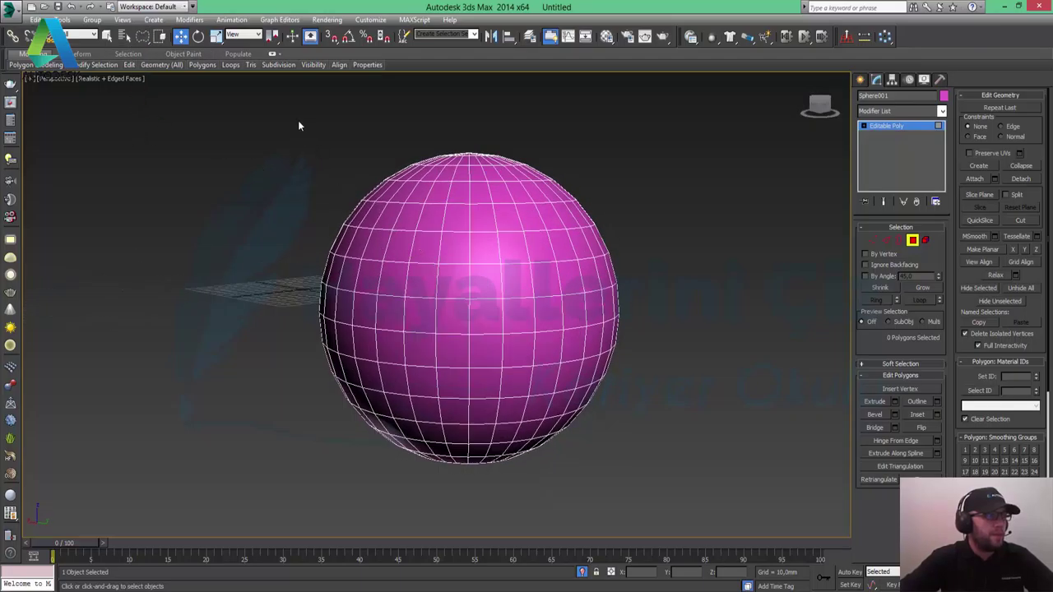
{"action": "left_click_drag", "start_coordinate": [298, 120], "coordinate": [339, 218]}
{"action": "left_click_drag", "start_coordinate": [602, 163], "coordinate": [617, 145]}
{"action": "mouse_move", "coordinate": [571, 212]}
{"action": "middle_mouse_down", "text": "alt"}
{"action": "mouse_move", "coordinate": [582, 251]}
{"action": "mouse_move", "coordinate": [670, 321]}
{"action": "mouse_move", "coordinate": [548, 206]}
{"action": "middle_mouse_up", "text": "alt"}
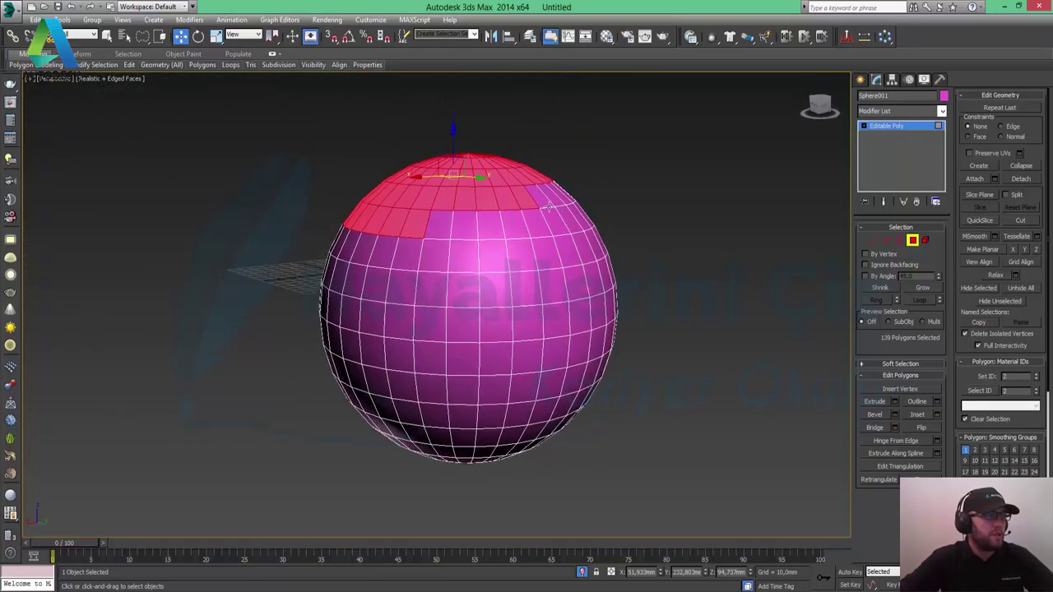
{"action": "left_click", "coordinate": [671, 244]}
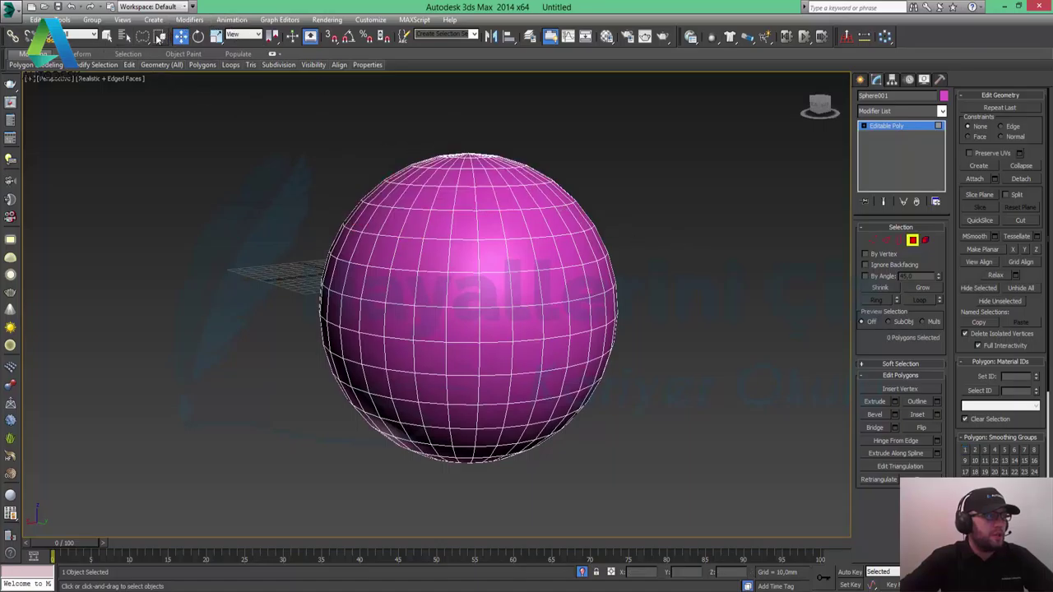
Step: Switch to Paint Selection Region and pick polygons near the sphere's top centre
{"action": "left_click_drag", "start_coordinate": [142, 36], "coordinate": [143, 125]}
{"action": "left_click", "coordinate": [464, 261]}
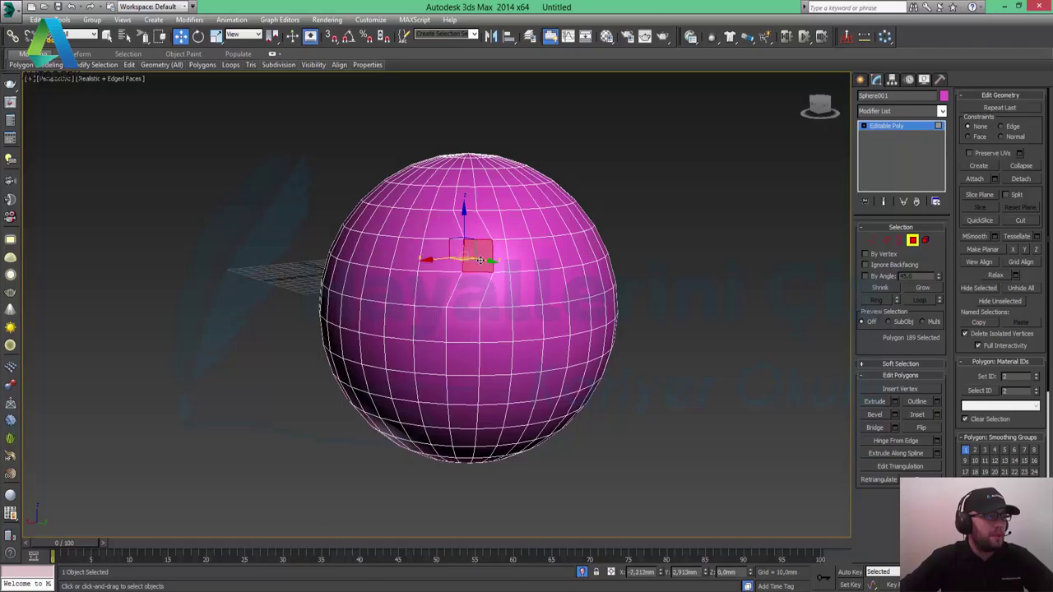
{"action": "left_click", "coordinate": [482, 256]}
{"action": "left_click", "coordinate": [463, 259]}
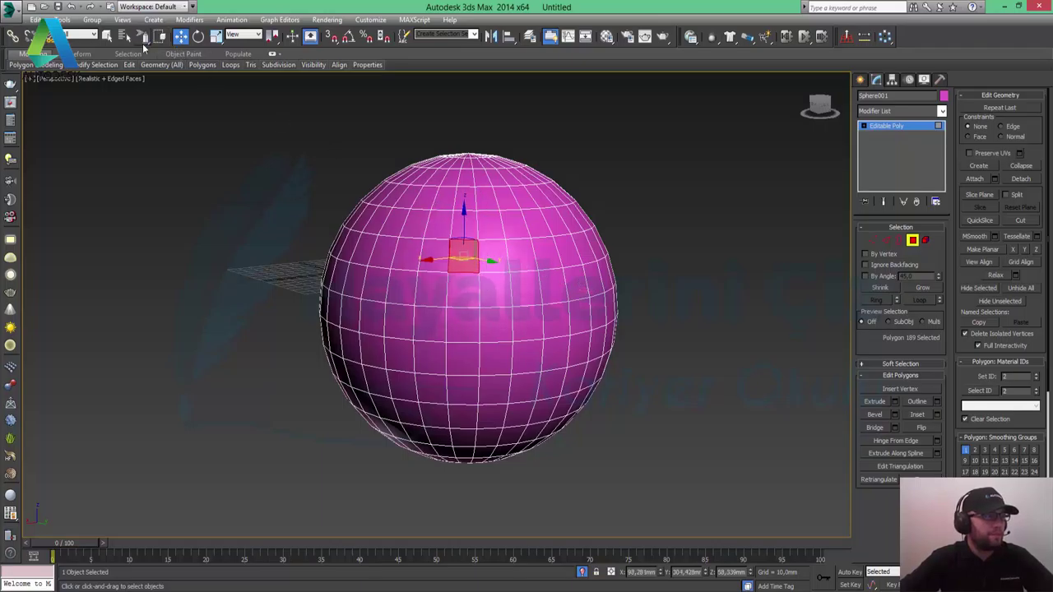
Step: Paint polygon patches across the sphere's right side and lower area
{"action": "mouse_move", "coordinate": [632, 318]}
{"action": "left_mouse_down"}
{"action": "mouse_move", "coordinate": [593, 314]}
{"action": "mouse_move", "coordinate": [461, 232]}
{"action": "mouse_move", "coordinate": [465, 266]}
{"action": "mouse_move", "coordinate": [486, 282]}
{"action": "mouse_move", "coordinate": [472, 329]}
{"action": "mouse_move", "coordinate": [443, 364]}
{"action": "mouse_move", "coordinate": [365, 333]}
{"action": "mouse_move", "coordinate": [365, 282]}
{"action": "mouse_move", "coordinate": [345, 262]}
{"action": "mouse_move", "coordinate": [411, 180]}
{"action": "mouse_move", "coordinate": [445, 178]}
{"action": "mouse_move", "coordinate": [405, 233]}
{"action": "left_mouse_up"}
{"action": "left_click_drag", "start_coordinate": [401, 278], "coordinate": [424, 286]}
{"action": "mouse_move", "coordinate": [472, 309]}
{"action": "left_mouse_down"}
{"action": "mouse_move", "coordinate": [507, 346]}
{"action": "mouse_move", "coordinate": [522, 335]}
{"action": "mouse_move", "coordinate": [545, 352]}
{"action": "mouse_move", "coordinate": [551, 376]}
{"action": "mouse_move", "coordinate": [506, 399]}
{"action": "mouse_move", "coordinate": [383, 392]}
{"action": "mouse_move", "coordinate": [332, 312]}
{"action": "mouse_move", "coordinate": [400, 418]}
{"action": "mouse_move", "coordinate": [489, 428]}
{"action": "mouse_move", "coordinate": [555, 408]}
{"action": "mouse_move", "coordinate": [576, 361]}
{"action": "mouse_move", "coordinate": [576, 282]}
{"action": "mouse_move", "coordinate": [557, 229]}
{"action": "mouse_move", "coordinate": [469, 166]}
{"action": "left_mouse_up"}
Step: Orbit to check the selected polygons, then exit Polygon sub-object mode
{"action": "mouse_move", "coordinate": [549, 263]}
{"action": "middle_mouse_down", "text": "alt"}
{"action": "mouse_move", "coordinate": [432, 224]}
{"action": "mouse_move", "coordinate": [618, 254]}
{"action": "mouse_move", "coordinate": [615, 285]}
{"action": "middle_mouse_up", "text": "alt"}
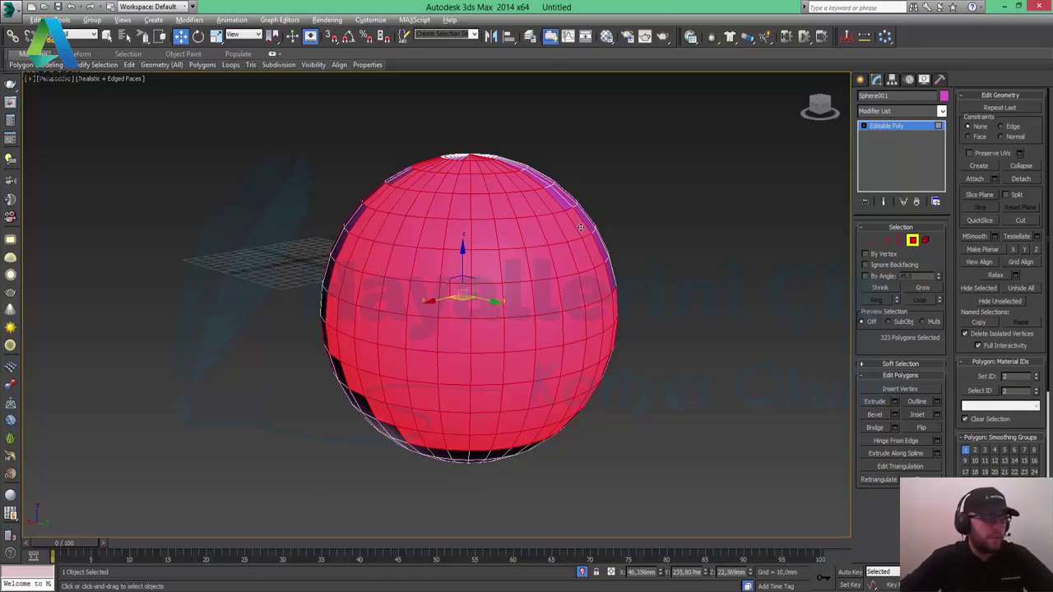
{"action": "middle_click_drag", "start_coordinate": [609, 246], "coordinate": [406, 221], "text": "alt"}
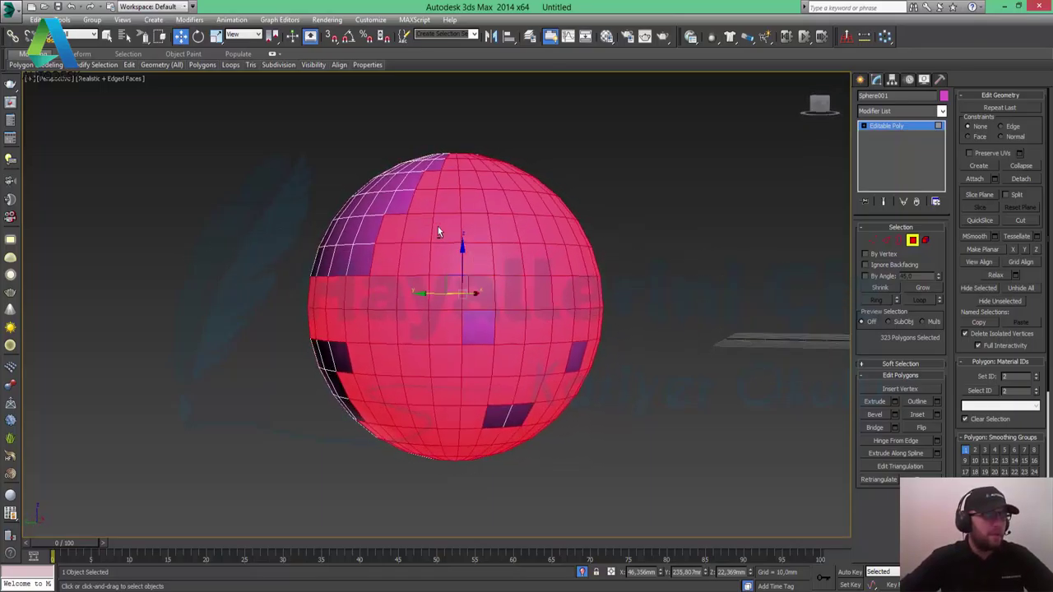
{"action": "middle_click_drag", "start_coordinate": [374, 223], "coordinate": [749, 251], "text": "alt"}
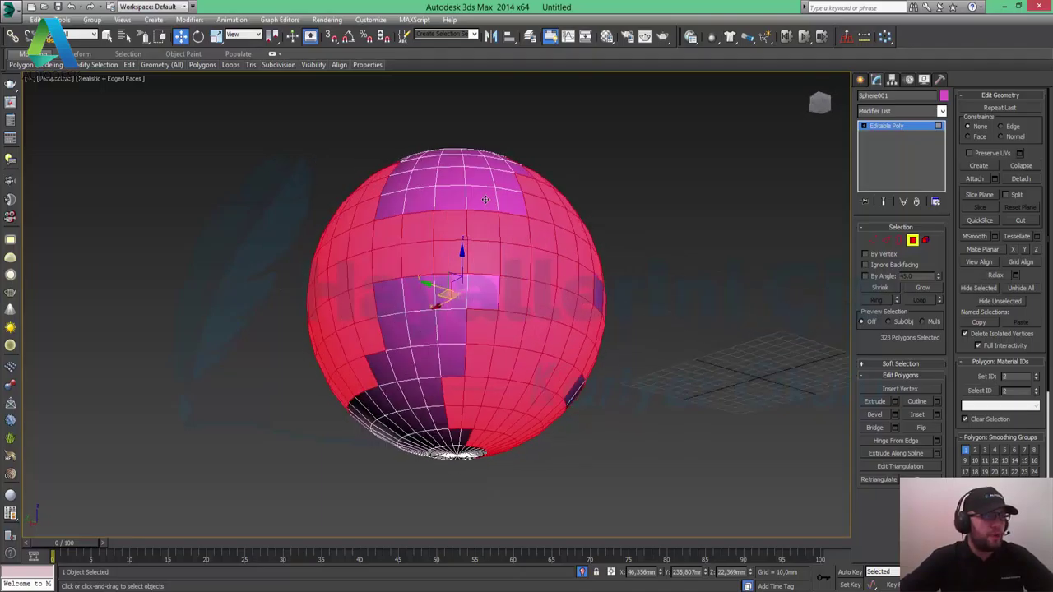
{"action": "left_click", "coordinate": [913, 241]}
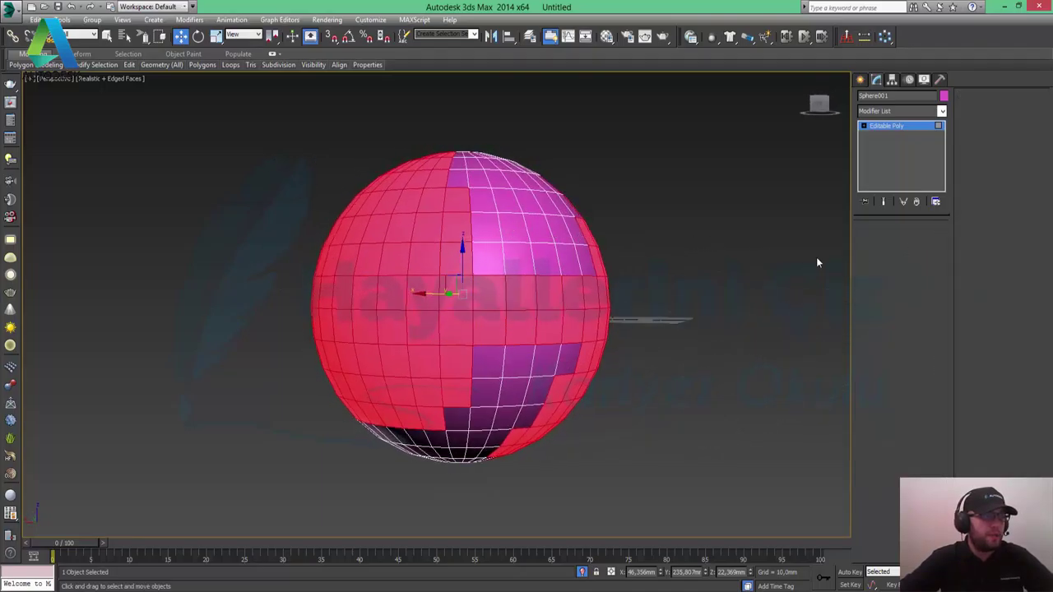
Step: Unhide All to restore the box and cylinder, then bring the box into view
{"action": "right_click", "coordinate": [692, 266]}
{"action": "left_click", "coordinate": [721, 185]}
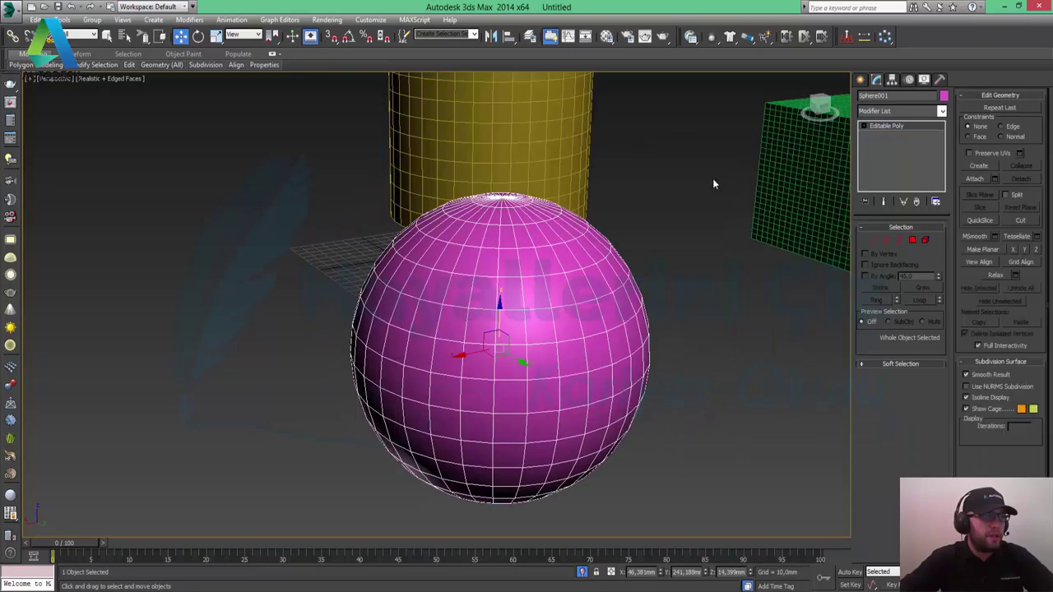
{"action": "middle_click_drag", "start_coordinate": [702, 261], "coordinate": [301, 343]}
{"action": "scroll", "coordinate": [461, 303], "scroll_direction": "up", "scroll_amount": 2}
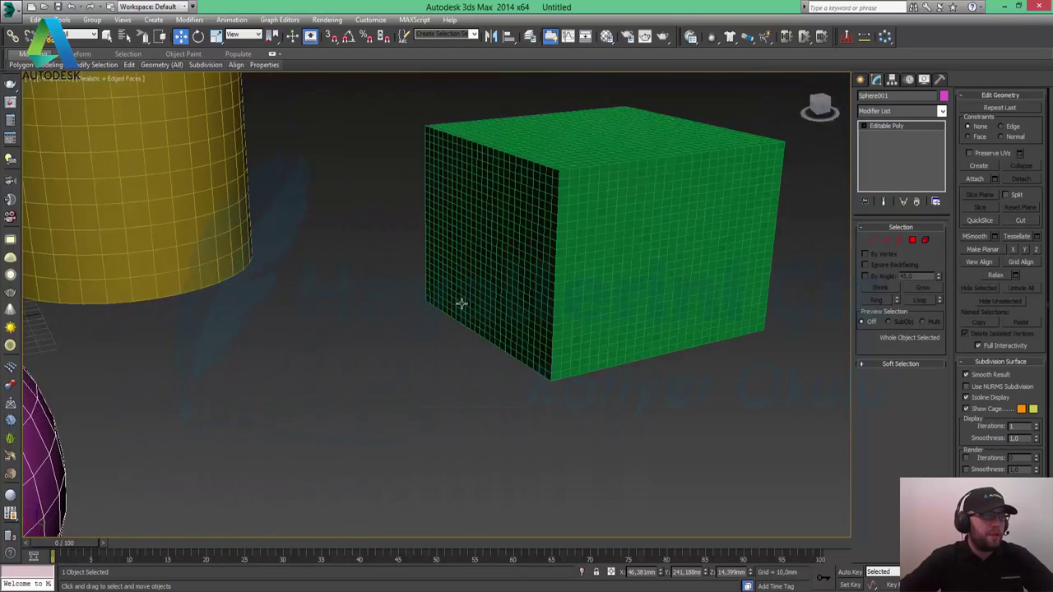
{"action": "middle_click_drag", "start_coordinate": [583, 273], "coordinate": [463, 318], "text": "alt"}
Step: Select Box001 and enter its Polygon sub-object level
{"action": "left_click", "coordinate": [513, 270]}
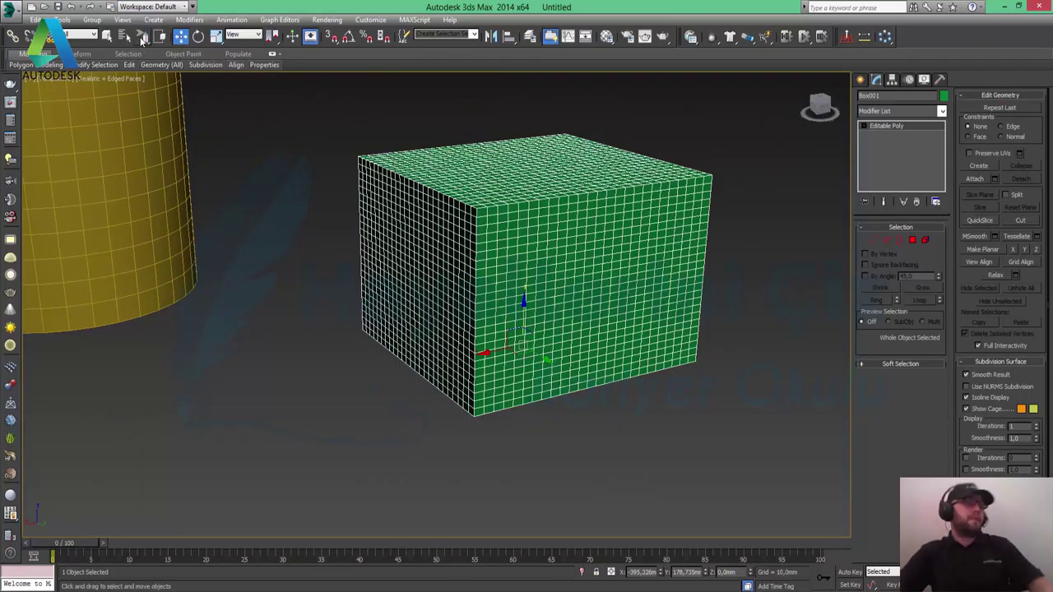
{"action": "left_click", "coordinate": [729, 305]}
{"action": "left_click", "coordinate": [698, 313]}
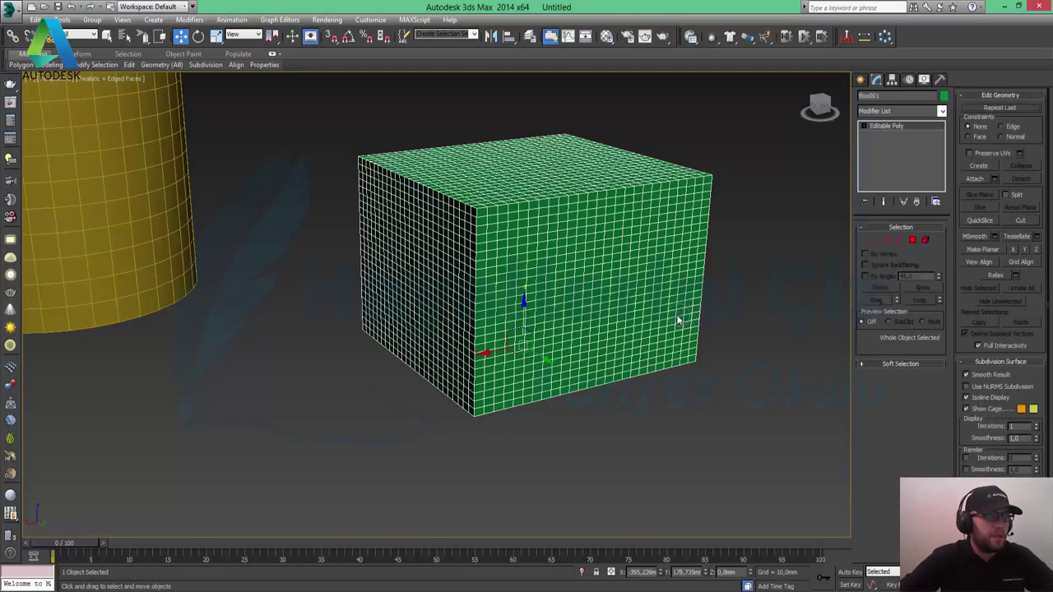
{"action": "left_click", "coordinate": [911, 241]}
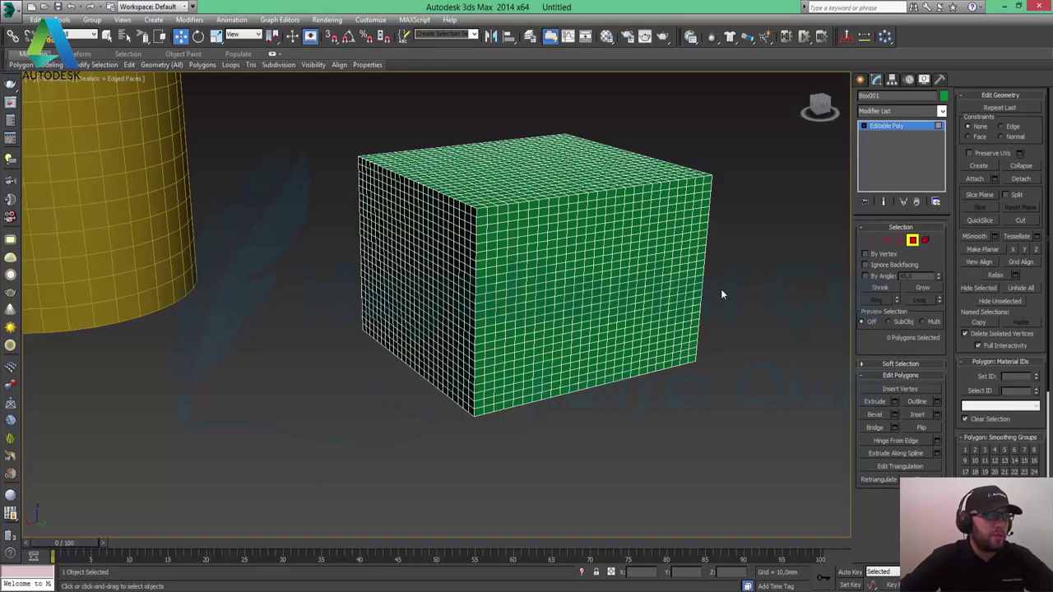
{"action": "mouse_move", "coordinate": [718, 302]}
{"action": "left_mouse_down"}
{"action": "mouse_move", "coordinate": [668, 286]}
{"action": "mouse_move", "coordinate": [692, 274]}
{"action": "mouse_move", "coordinate": [685, 219]}
{"action": "mouse_move", "coordinate": [665, 222]}
{"action": "left_mouse_up"}
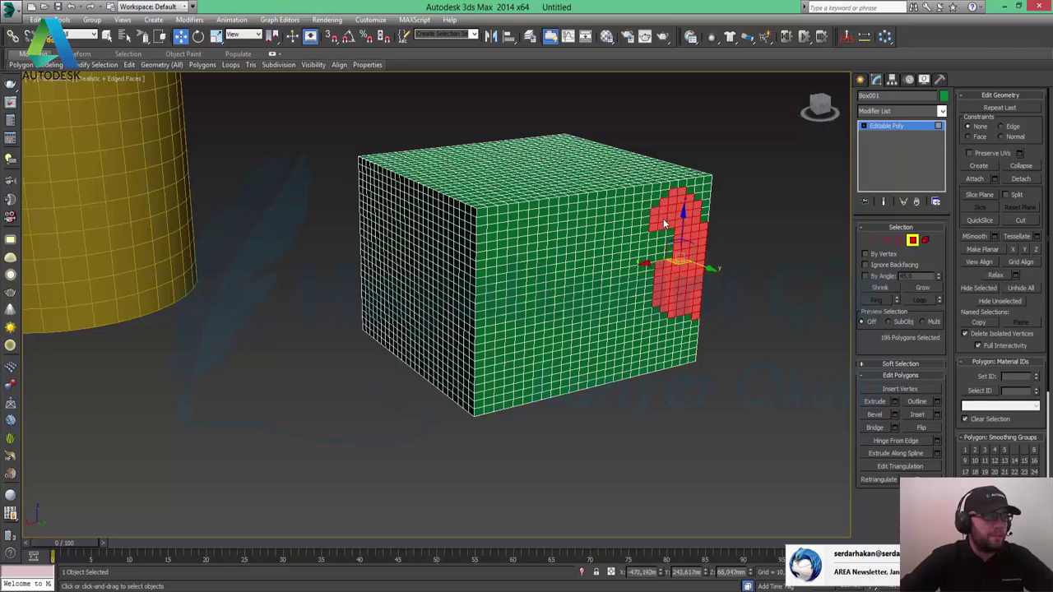
{"action": "left_click_drag", "start_coordinate": [665, 222], "coordinate": [635, 254]}
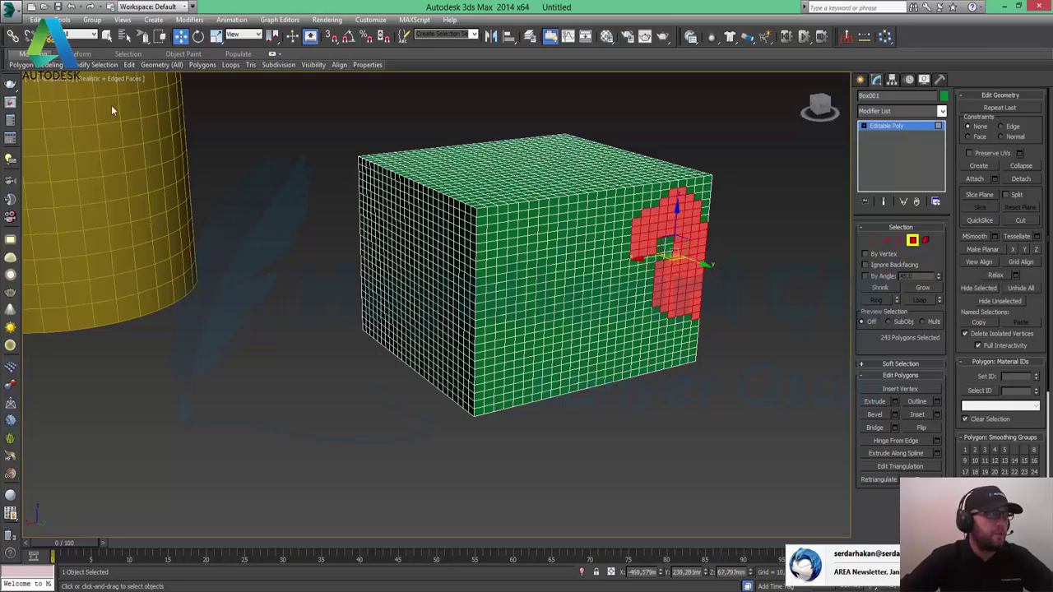
{"action": "left_click_drag", "start_coordinate": [144, 38], "coordinate": [144, 105]}
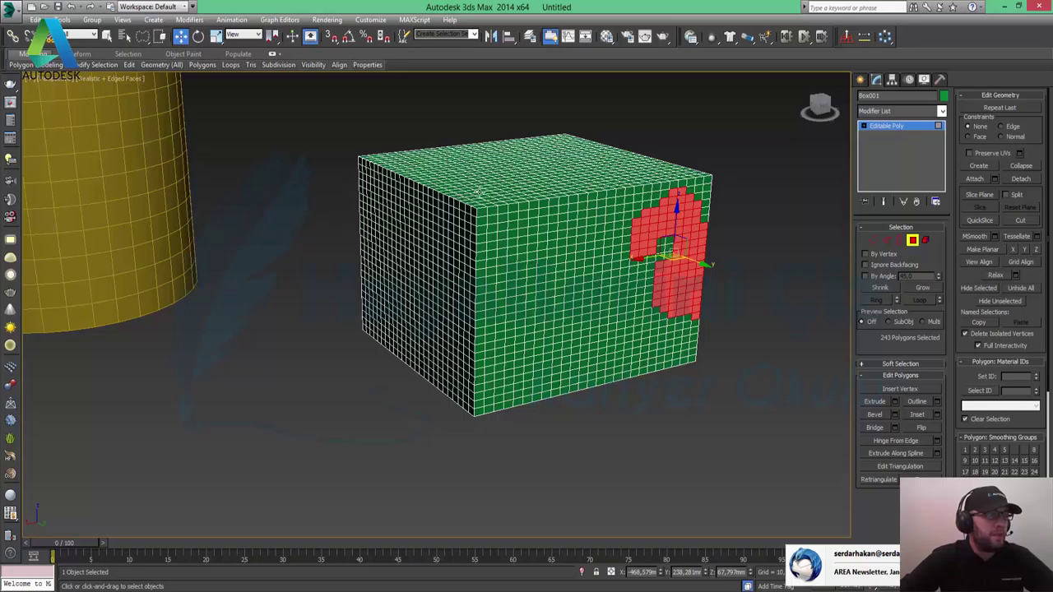
{"action": "left_click", "coordinate": [477, 189]}
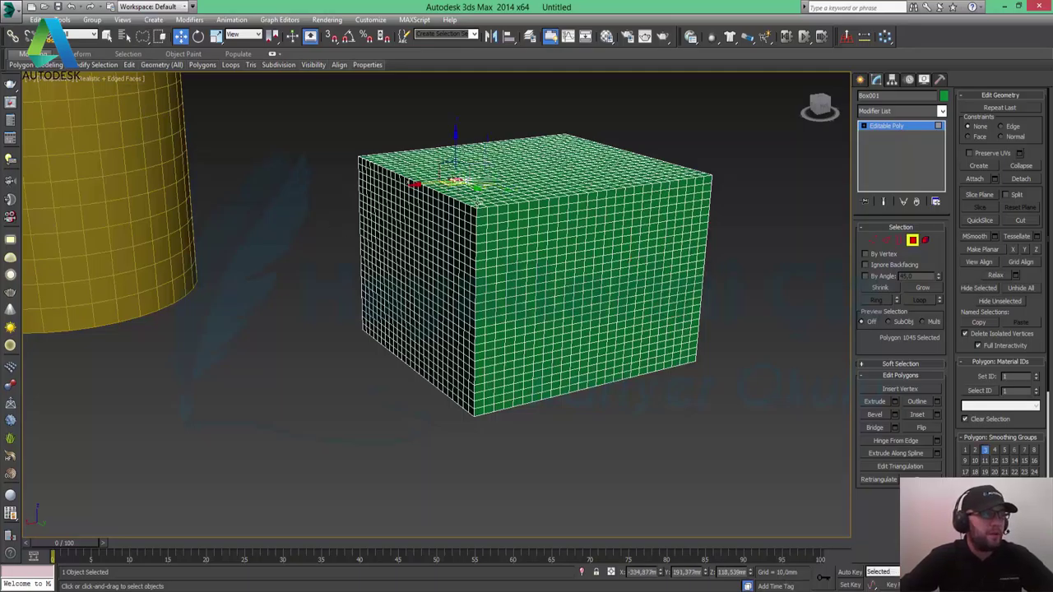
{"action": "left_click", "coordinate": [326, 338]}
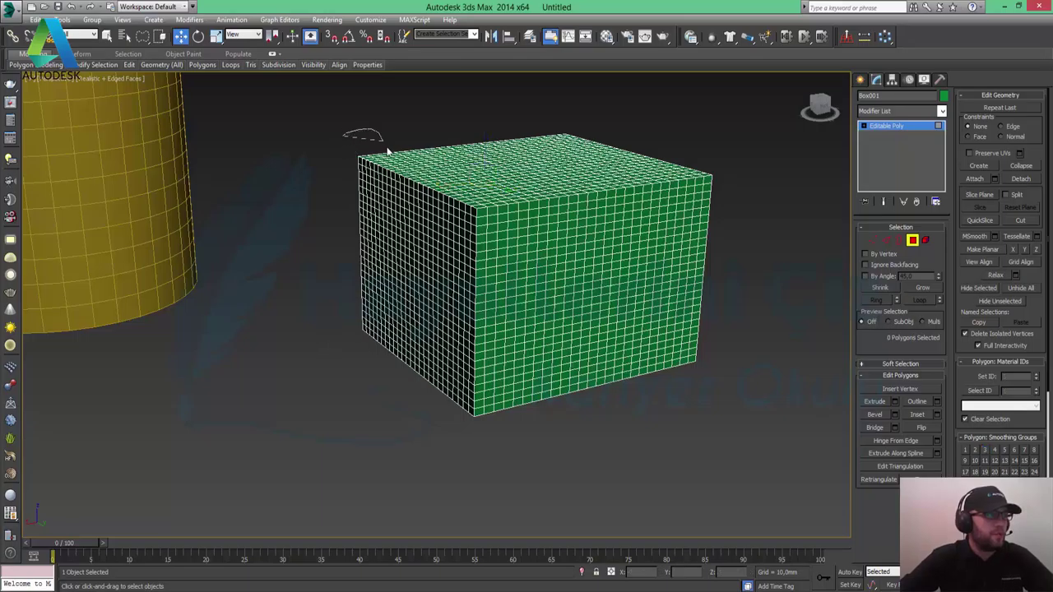
Step: Select polygons at Box001's top-left corner, then add a patch near the top-right corner
{"action": "left_click_drag", "start_coordinate": [350, 210], "coordinate": [349, 209]}
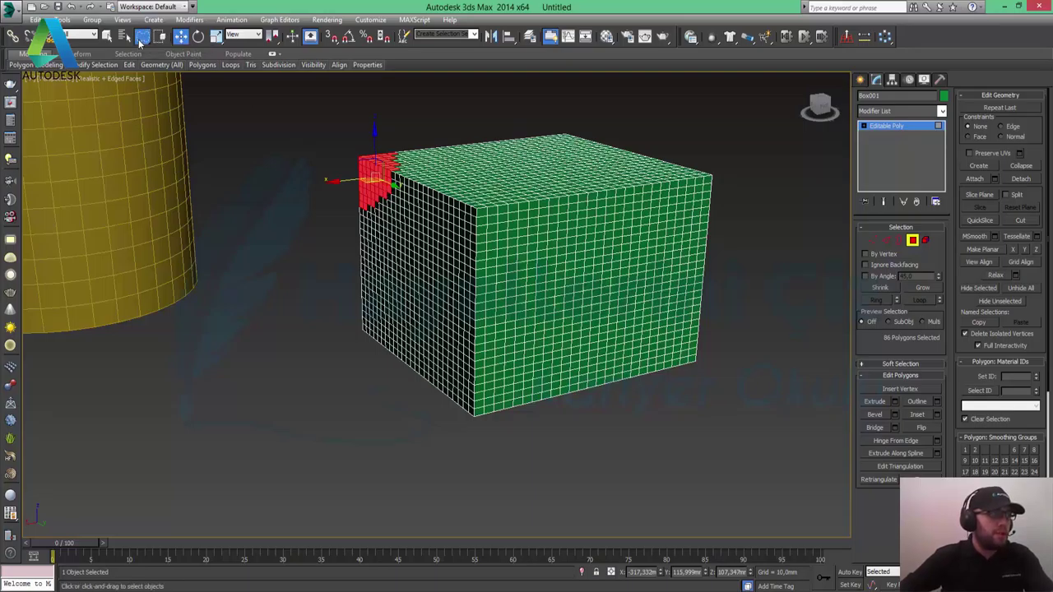
{"action": "left_click", "coordinate": [140, 43]}
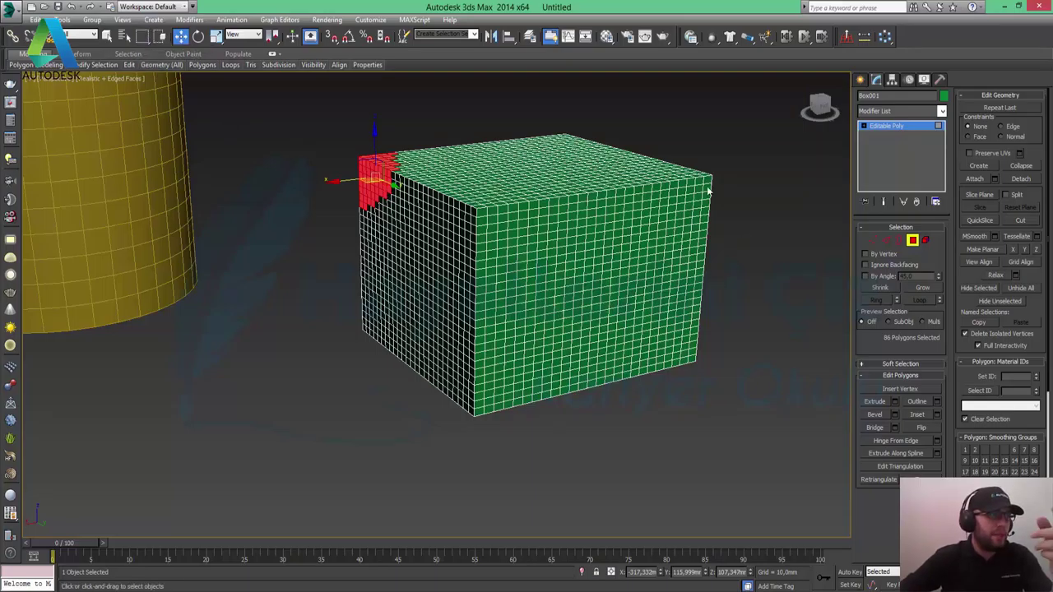
{"action": "left_click_drag", "start_coordinate": [686, 147], "coordinate": [734, 221]}
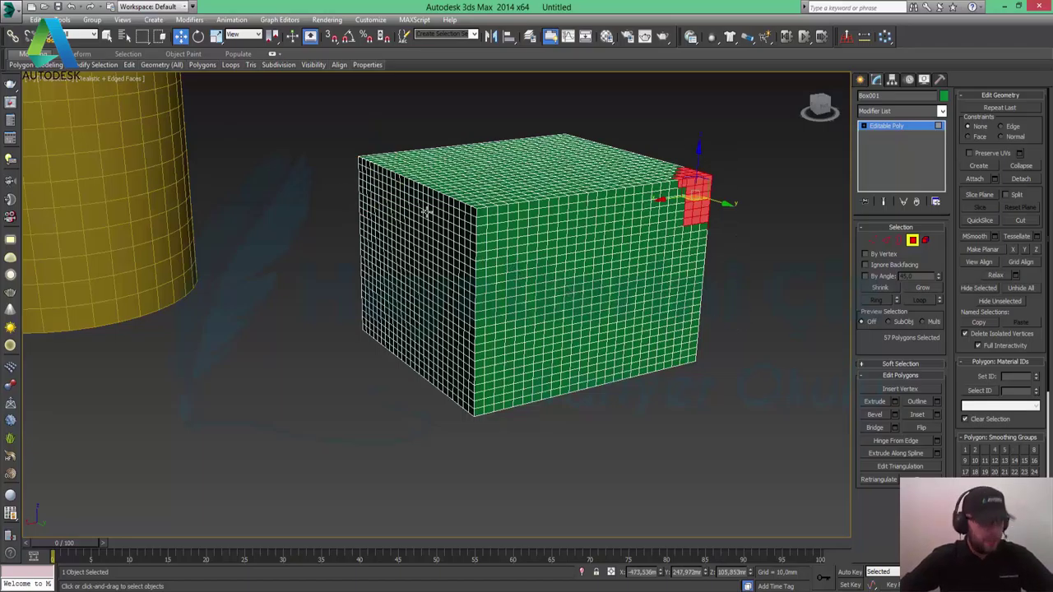
{"action": "key", "text": "ctrl+z"}
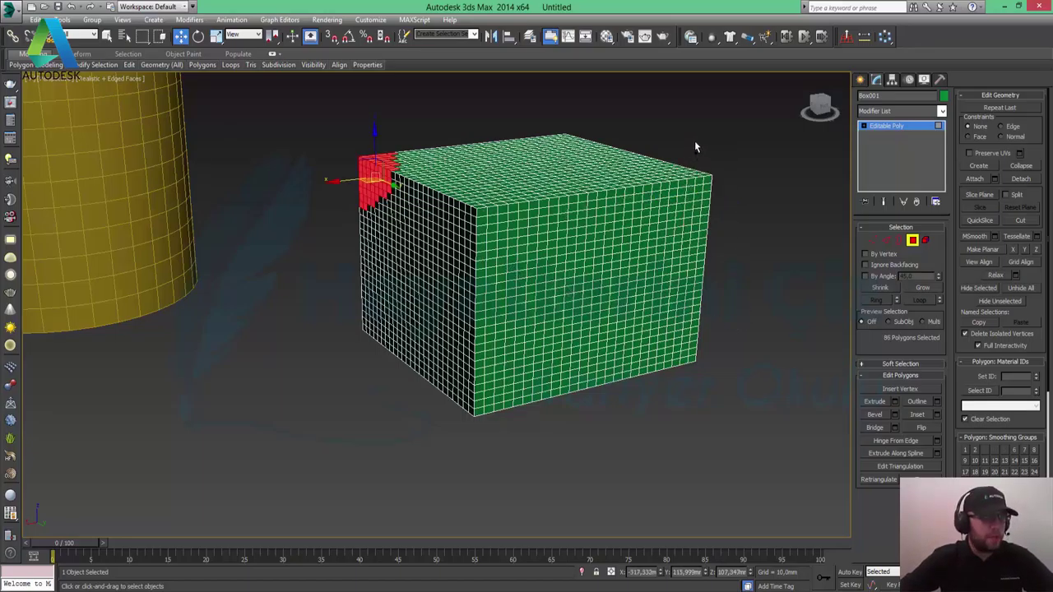
{"action": "left_click_drag", "start_coordinate": [695, 141], "coordinate": [731, 230]}
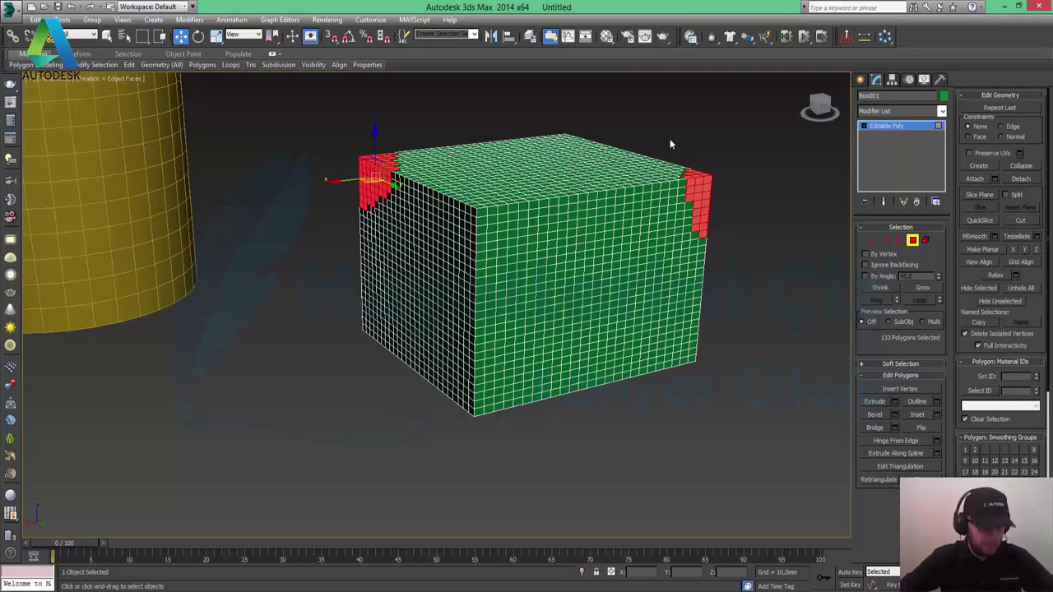
Step: Add polygons on the box's right side and a lasso patch at the front-top-left corner
{"action": "left_click_drag", "start_coordinate": [765, 283], "coordinate": [765, 284], "text": "ctrl"}
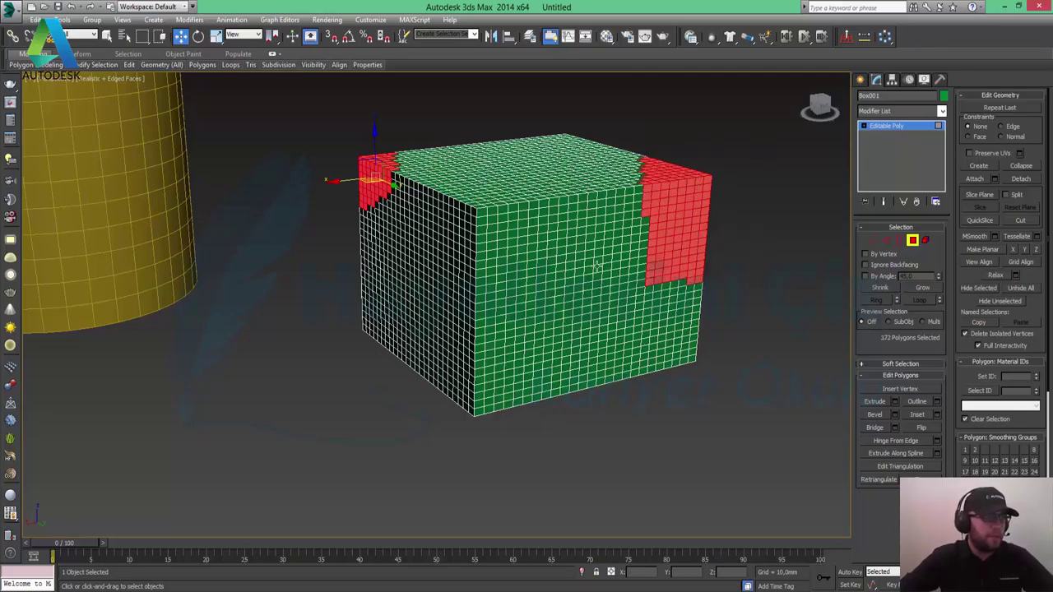
{"action": "left_click_drag", "start_coordinate": [141, 37], "coordinate": [144, 103]}
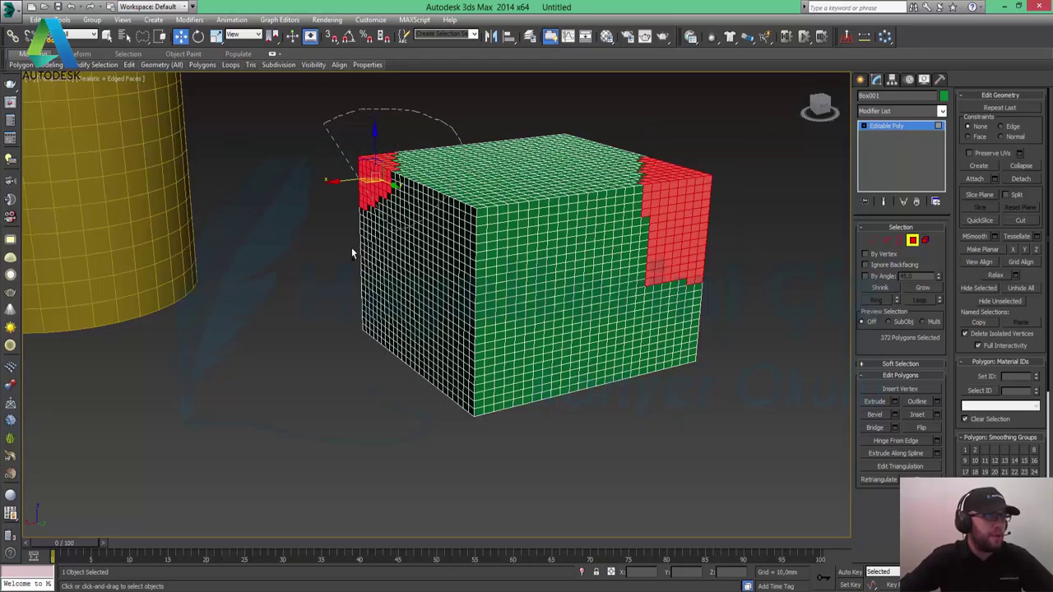
{"action": "left_click_drag", "start_coordinate": [312, 253], "coordinate": [314, 251], "text": "ctrl"}
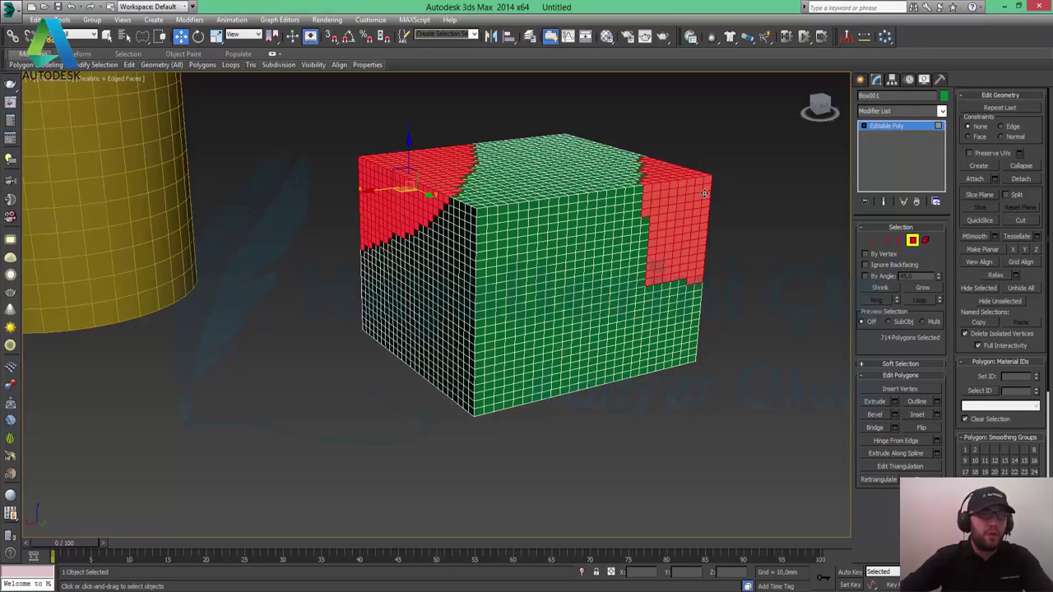
{"action": "left_click", "coordinate": [673, 222], "text": "ctrl"}
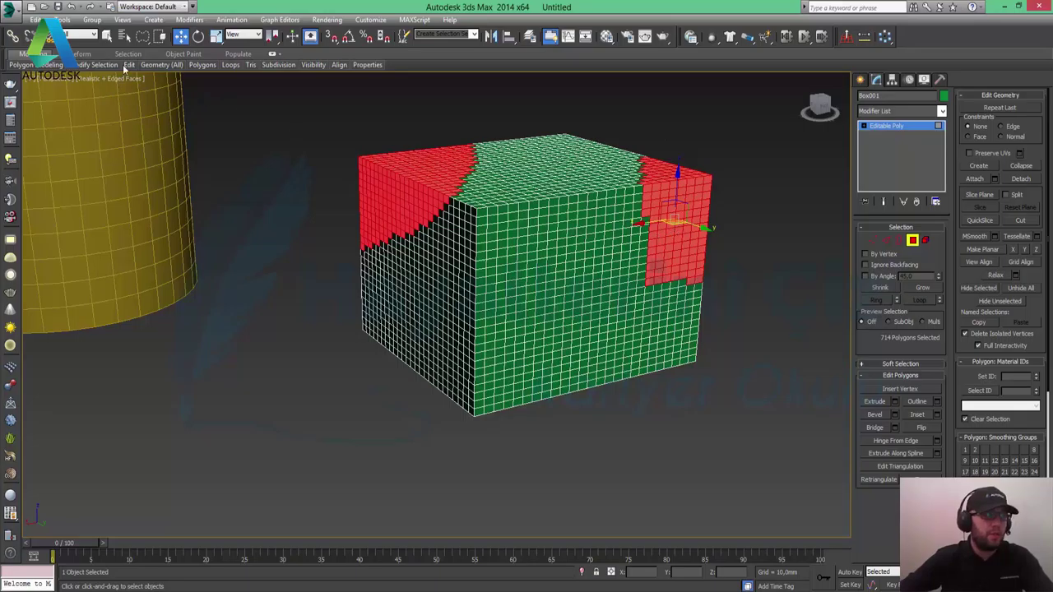
Step: Paint-select more polygons along the box's top, bringing the selection to 779
{"action": "left_click_drag", "start_coordinate": [146, 38], "coordinate": [146, 74]}
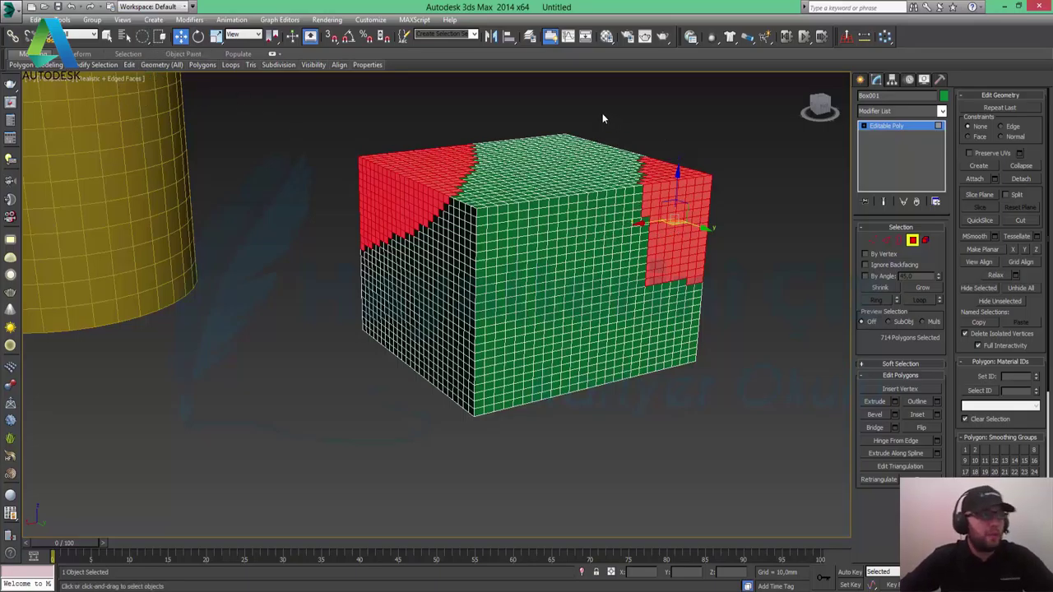
{"action": "mouse_move", "coordinate": [591, 118]}
{"action": "left_mouse_down"}
{"action": "mouse_move", "coordinate": [568, 162]}
{"action": "mouse_move", "coordinate": [573, 134]}
{"action": "left_mouse_up"}
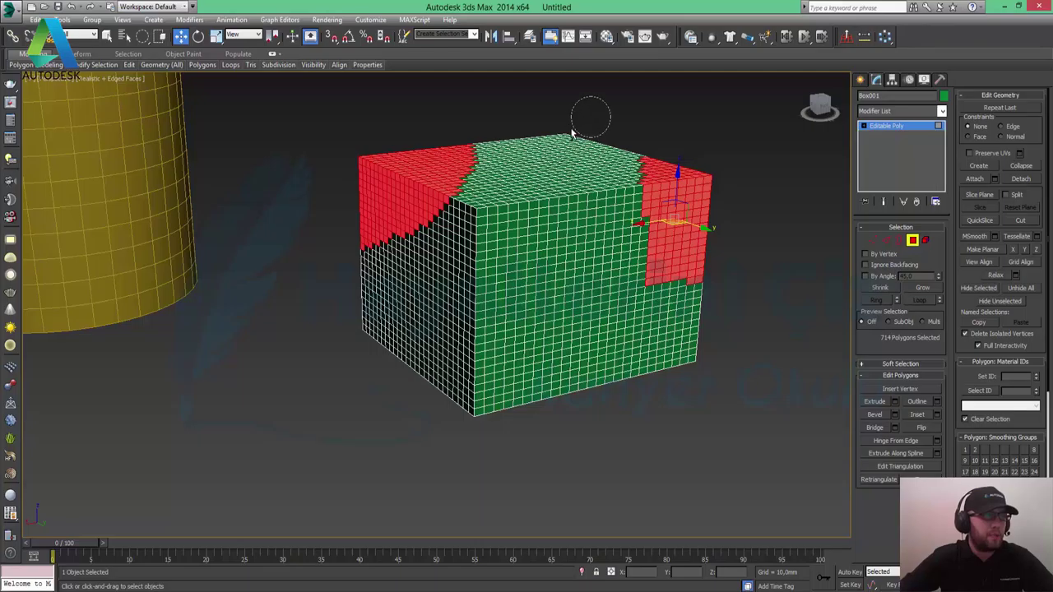
{"action": "left_click_drag", "start_coordinate": [573, 133], "coordinate": [563, 151], "text": "ctrl+shift"}
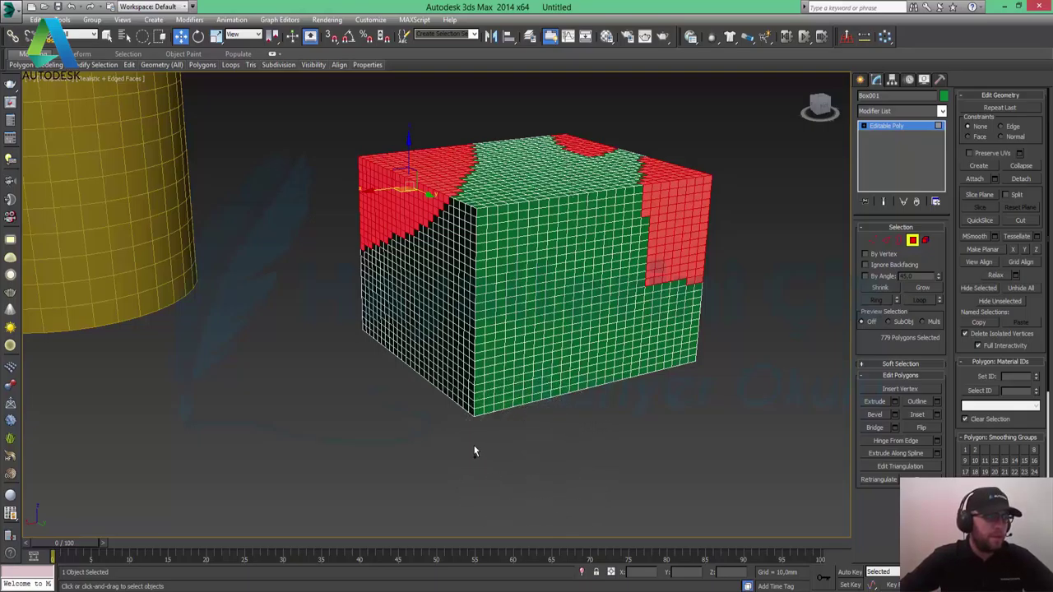
Step: Add a polygon patch at the box's bottom corner for 856 total, checking the underside
{"action": "left_click", "coordinate": [511, 395], "text": "ctrl"}
{"action": "mouse_move", "coordinate": [540, 382]}
{"action": "middle_mouse_down", "text": "alt"}
{"action": "mouse_move", "coordinate": [531, 339]}
{"action": "mouse_move", "coordinate": [499, 383]}
{"action": "mouse_move", "coordinate": [453, 374]}
{"action": "middle_mouse_up", "text": "alt"}
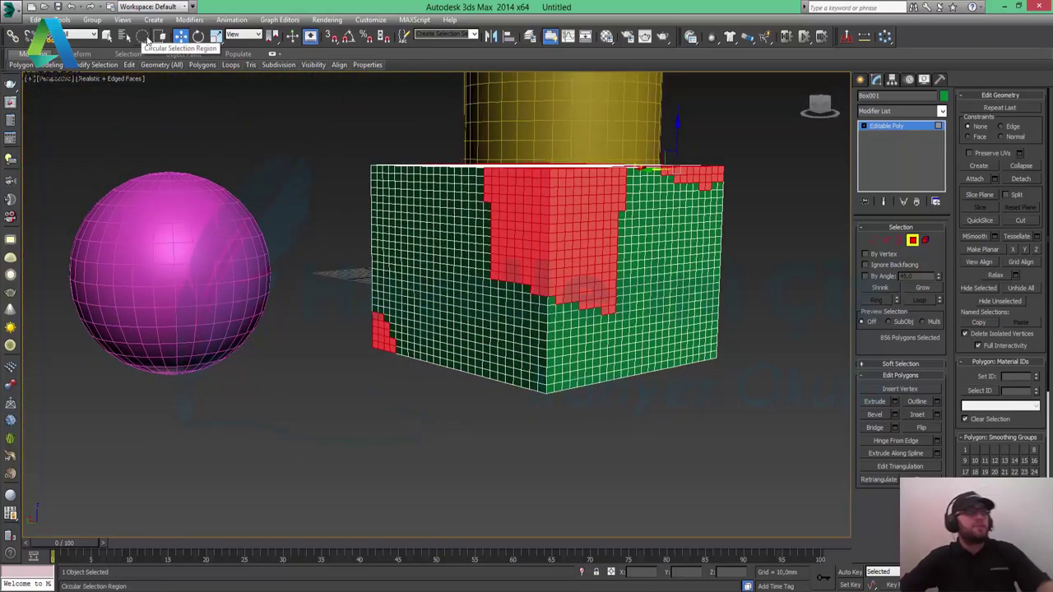
{"action": "left_click_drag", "start_coordinate": [145, 42], "coordinate": [258, 171]}
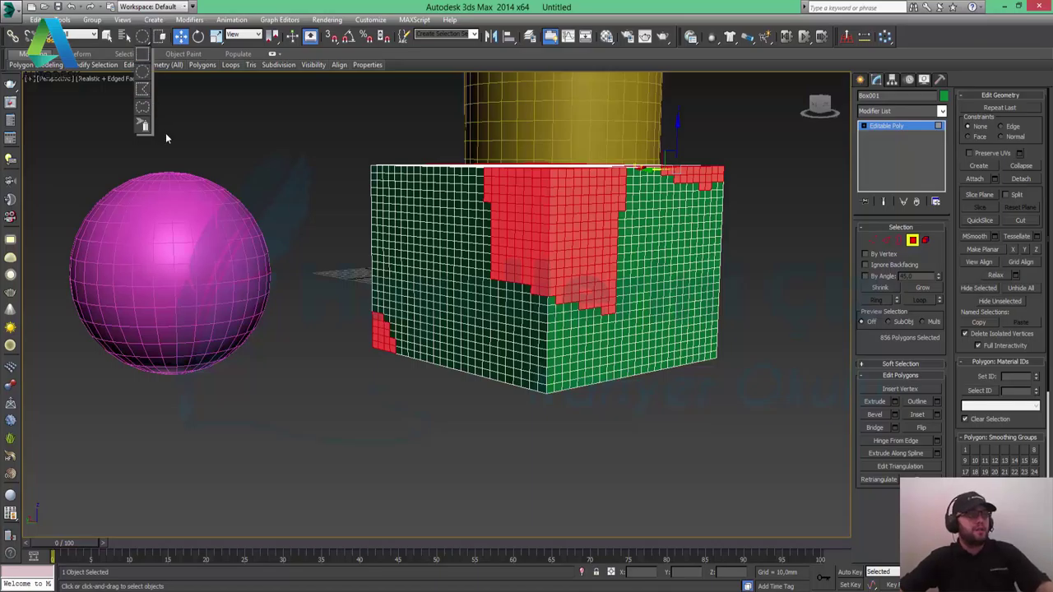